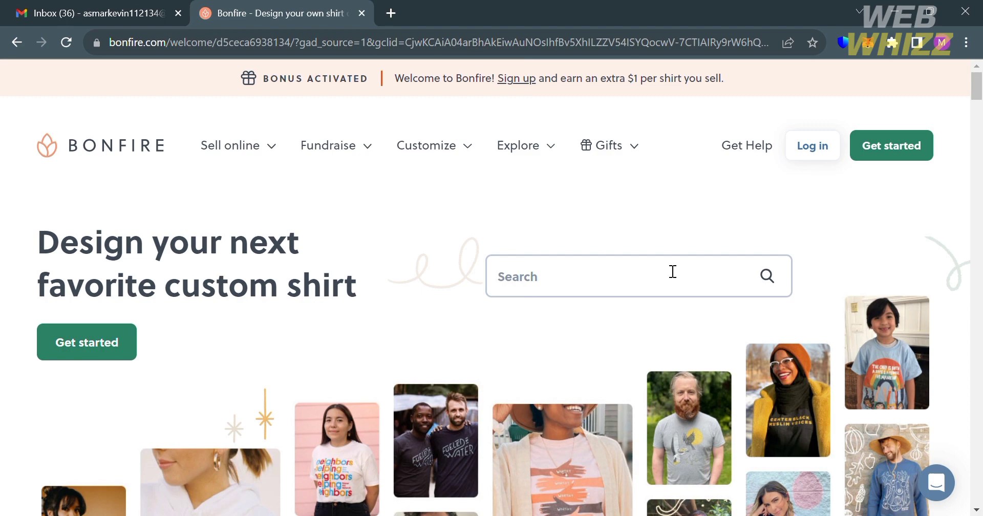
Step: Browse the Bonfire homepage, start setup, and choose to sell online with a store
scroll(673, 272, "down", 10)
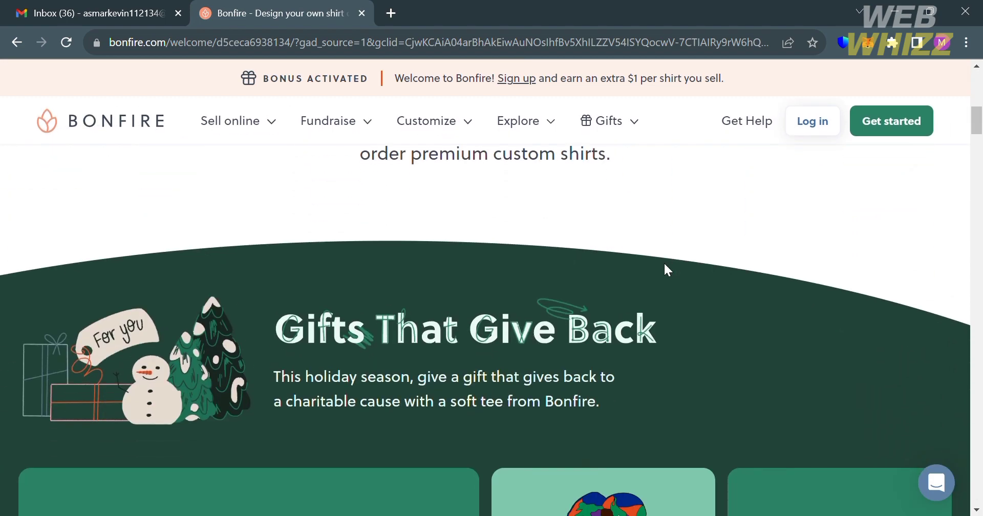
scroll(668, 270, "down", 10)
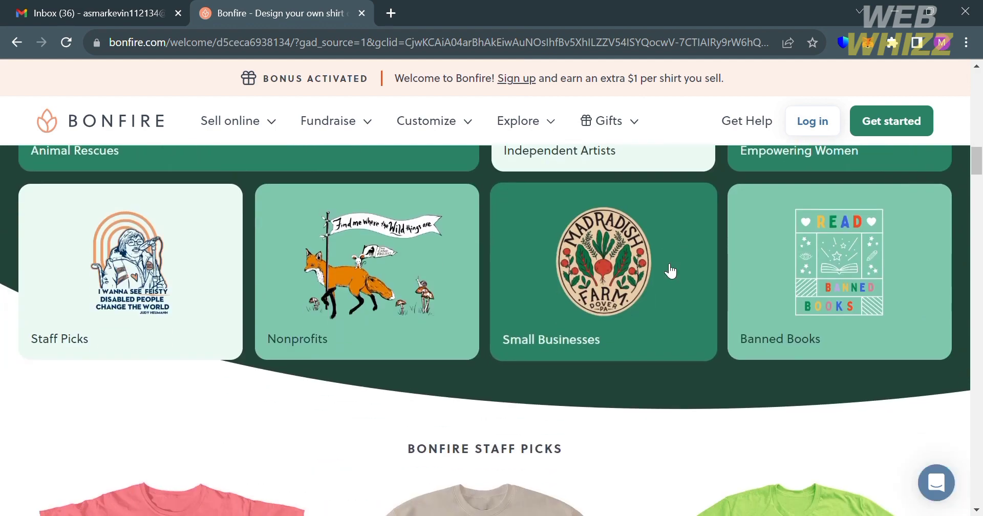
scroll(671, 271, "down", 9)
scroll(667, 270, "up", 4)
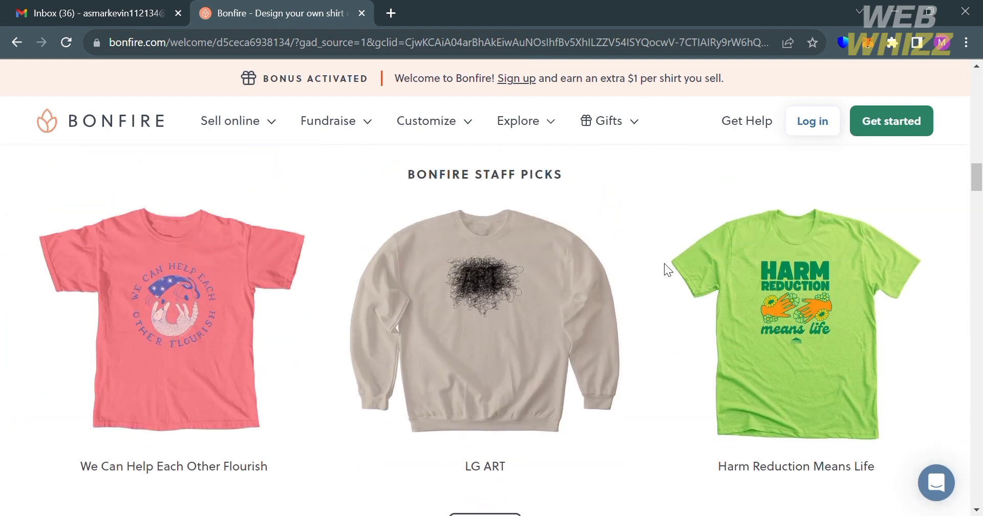
scroll(668, 269, "down", 4)
scroll(670, 269, "up", 5)
scroll(670, 270, "down", 10)
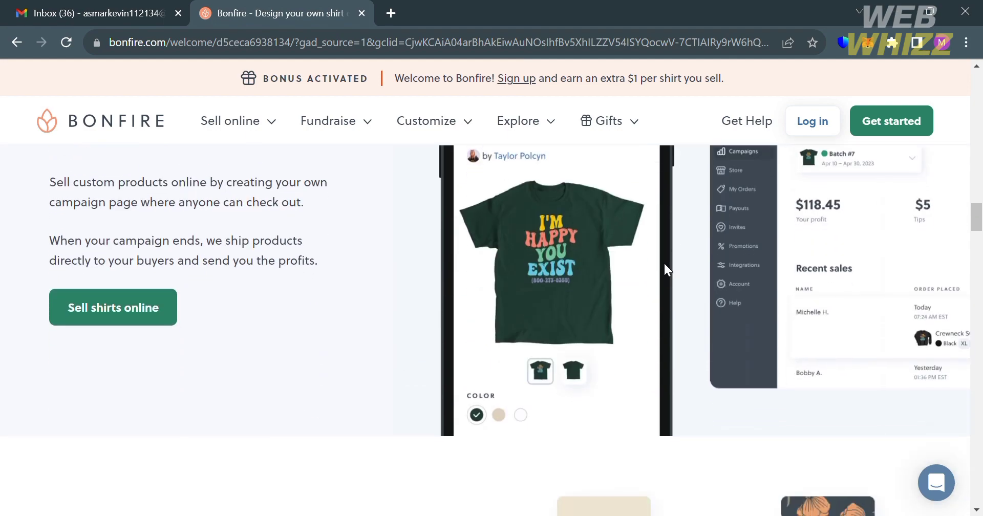
scroll(664, 262, "down", 6)
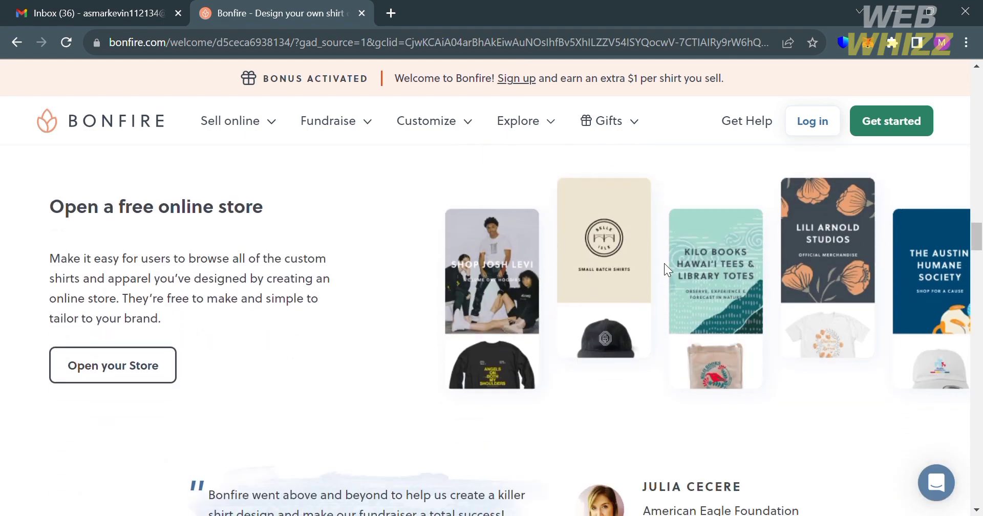
scroll(665, 264, "down", 4)
scroll(665, 263, "down", 5)
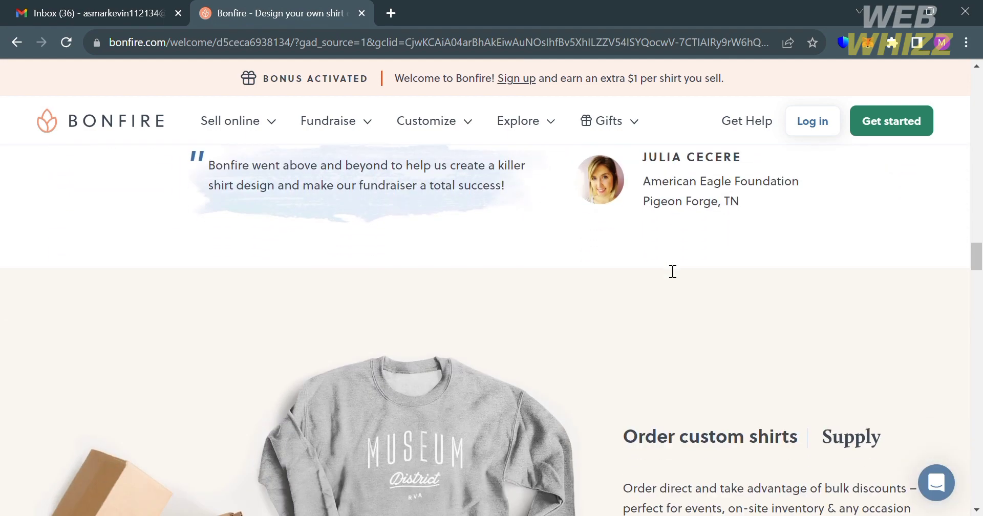
scroll(673, 270, "down", 9)
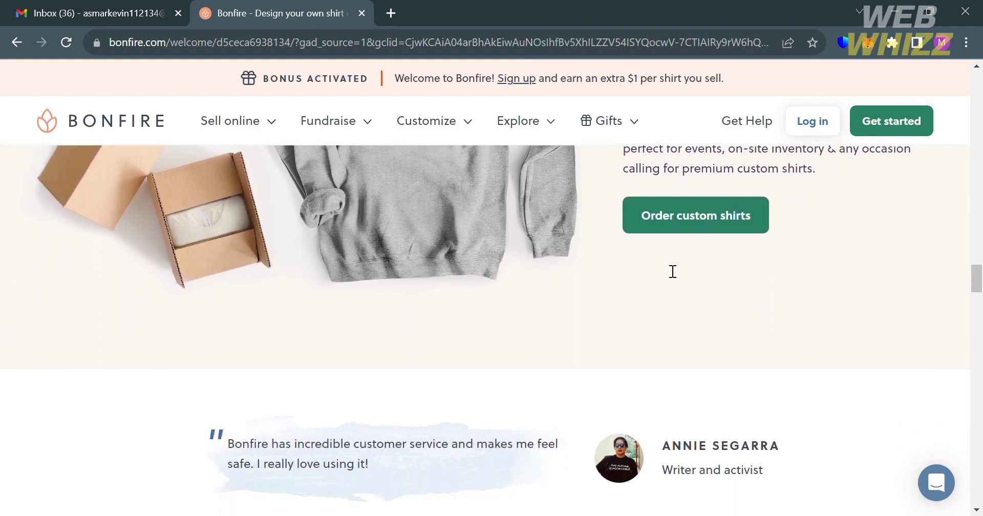
scroll(665, 264, "down", 10)
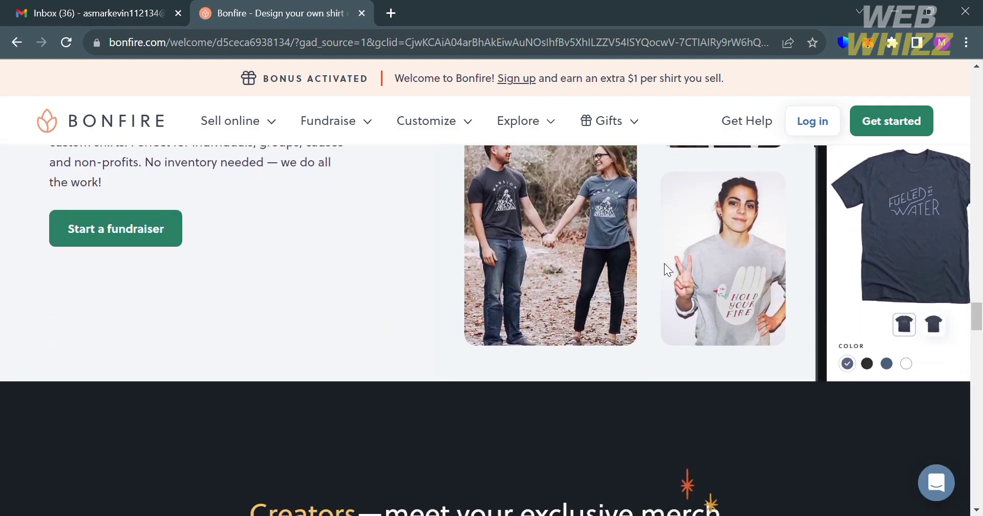
scroll(668, 270, "down", 10)
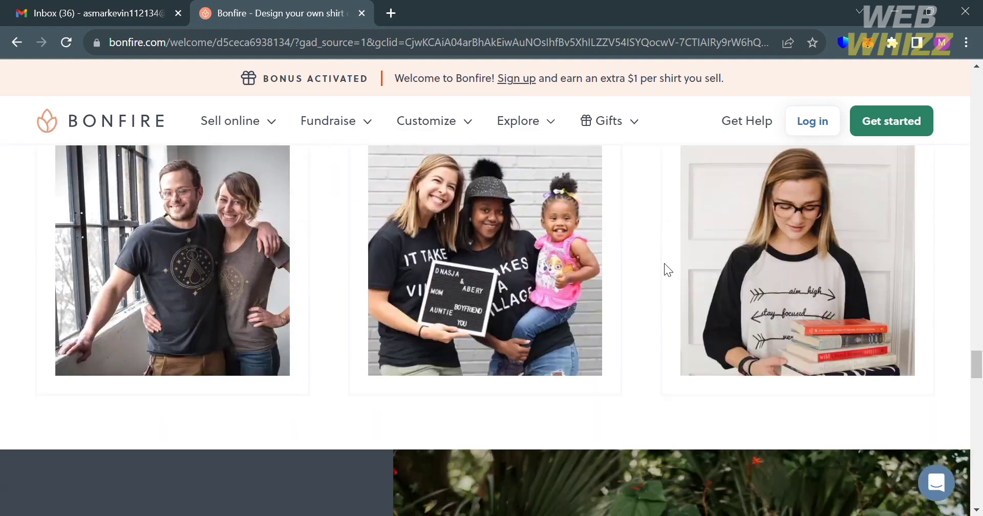
scroll(664, 263, "down", 10)
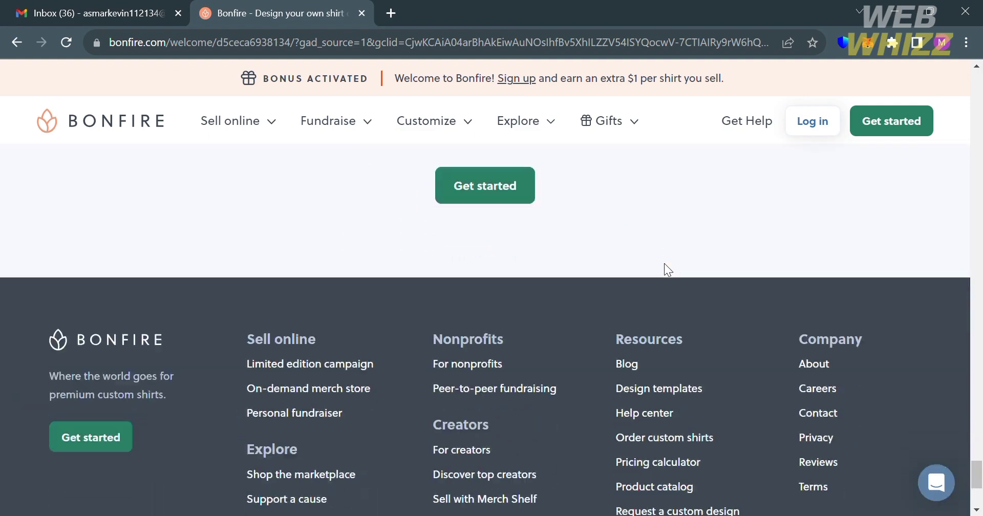
scroll(665, 264, "up", 20)
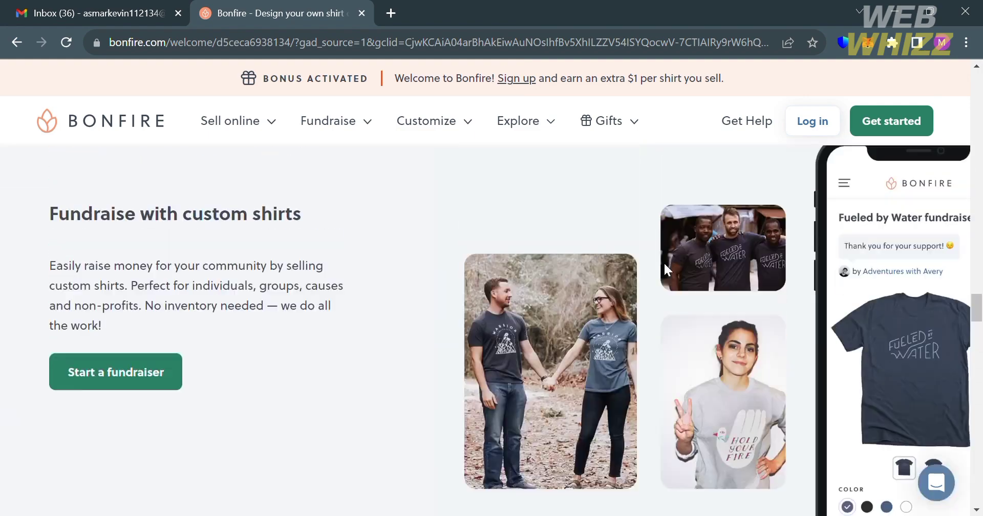
scroll(664, 262, "up", 6)
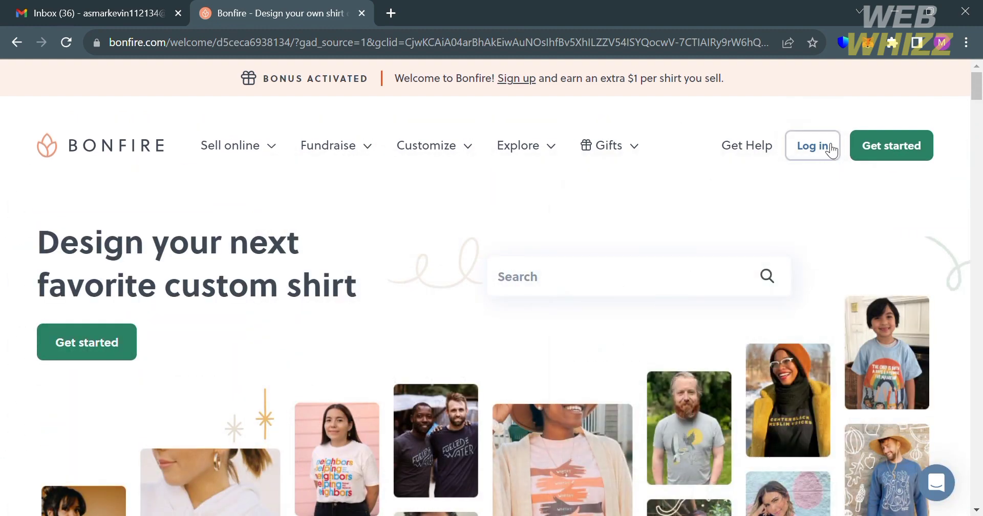
left_click(891, 155)
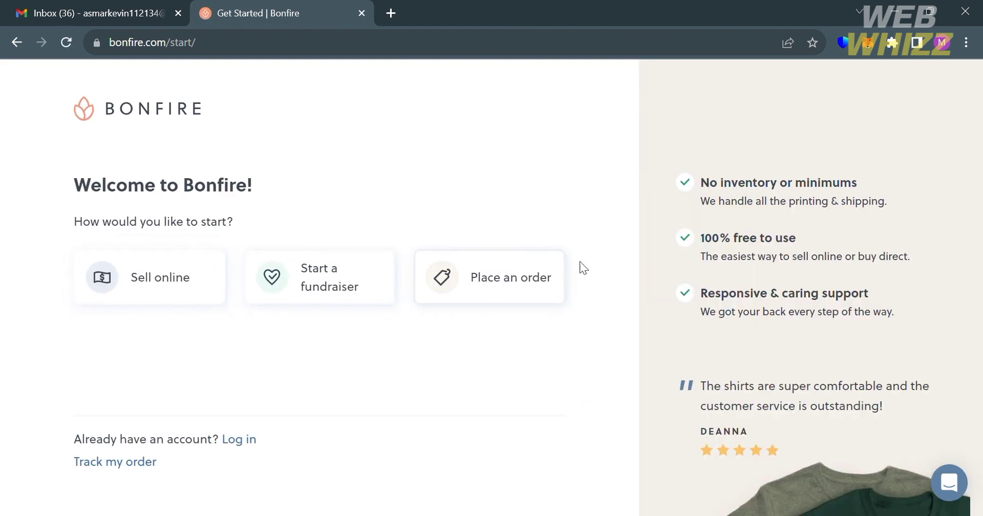
left_click(146, 281)
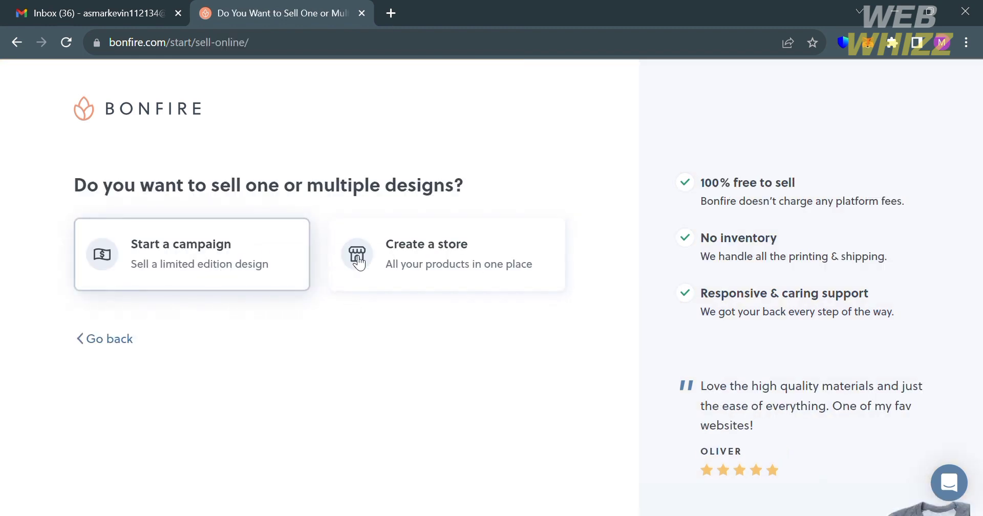
left_click(433, 266)
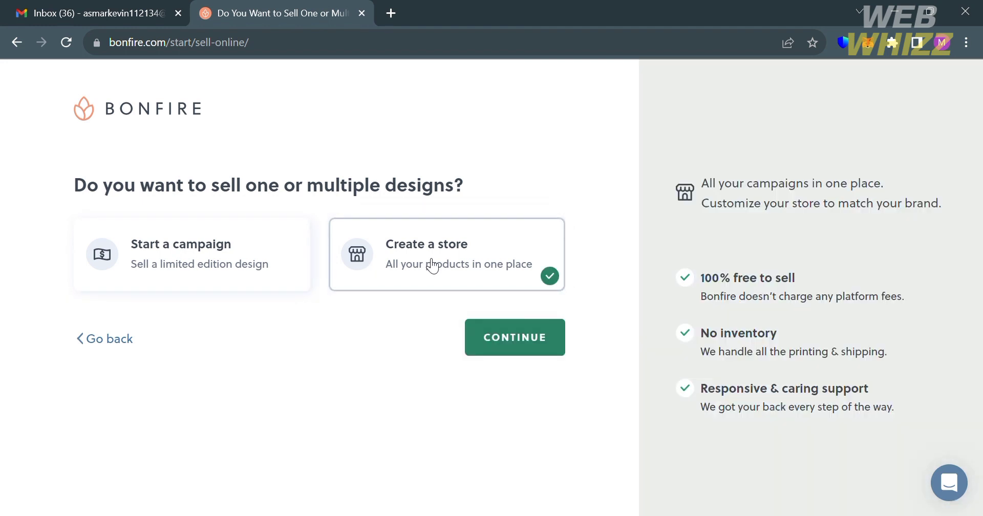
Step: Continue to account creation and sign up with a Google account
left_click(518, 338)
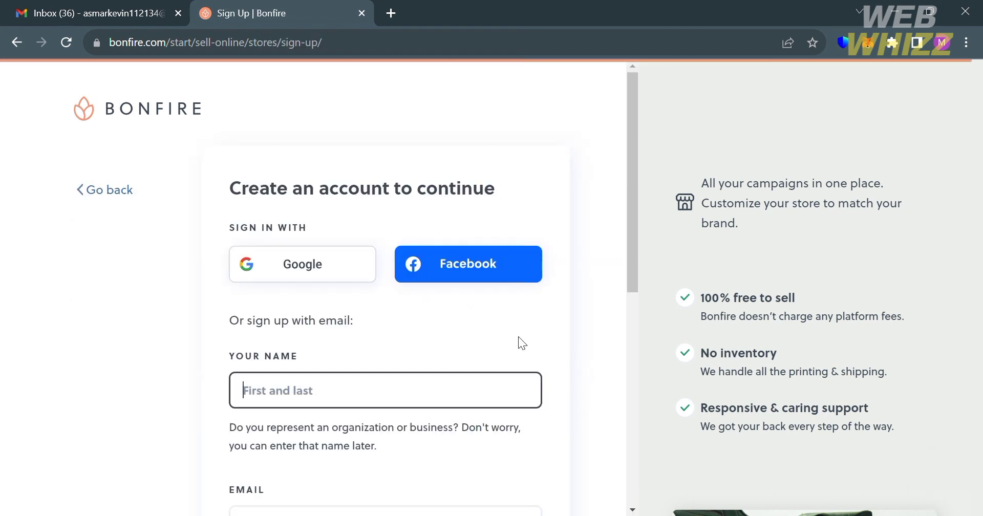
scroll(434, 341, "down", 6)
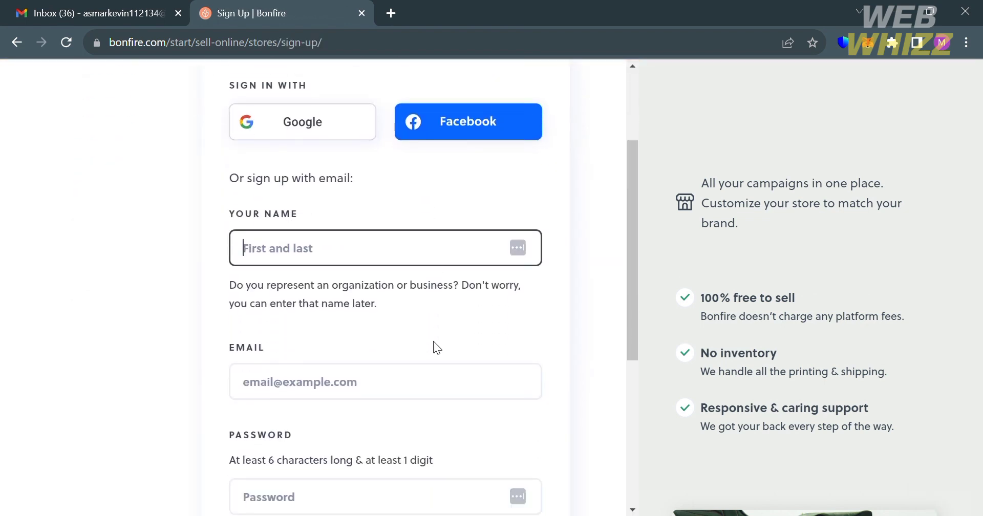
scroll(433, 341, "up", 3)
scroll(433, 341, "up", 3)
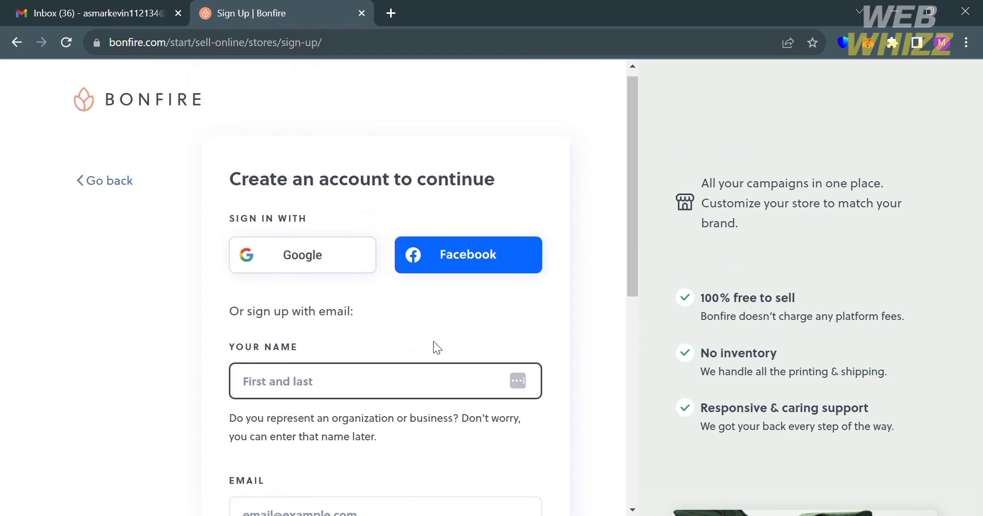
left_click(342, 260)
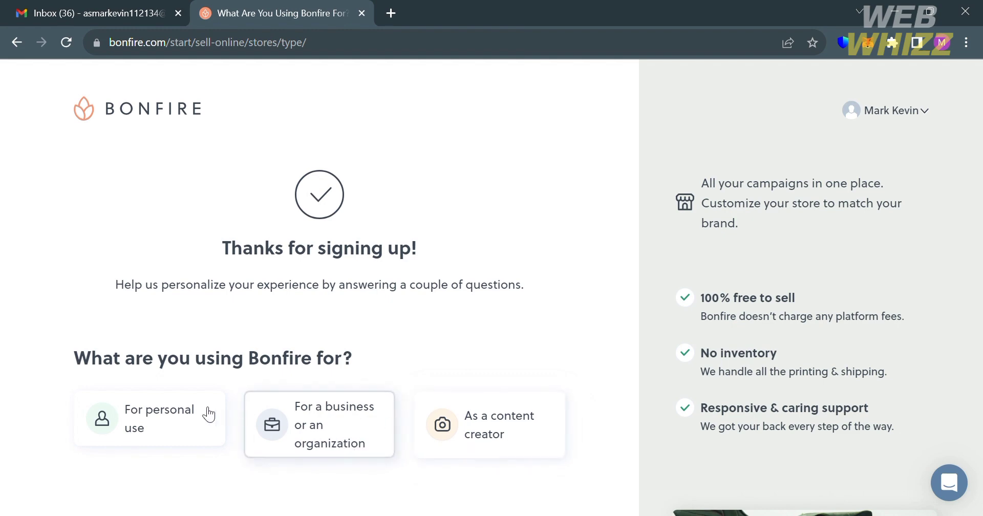
Step: Register the account for a Business/Other organization named 'Thrift Fit' and submit onboarding
left_click(189, 413)
scroll(190, 413, "down", 5)
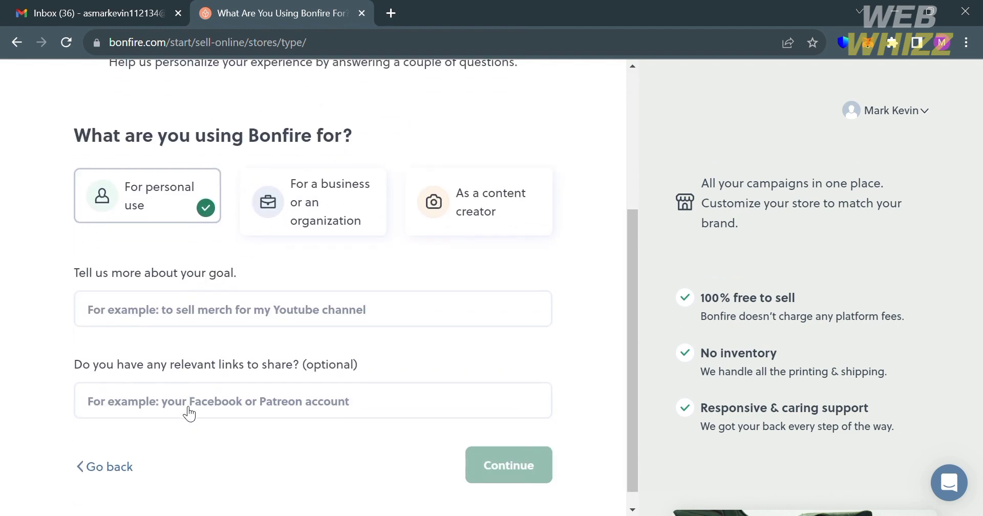
left_click(502, 174)
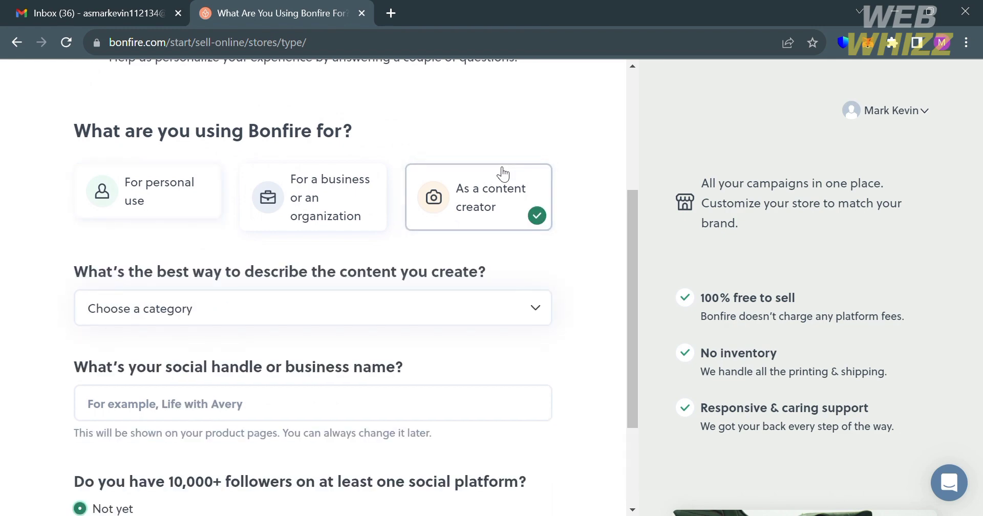
left_click(357, 170)
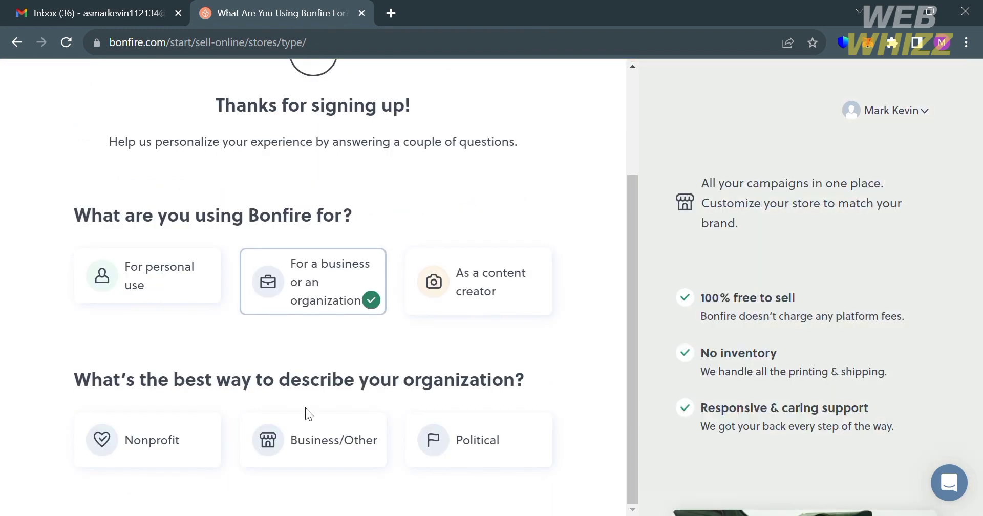
left_click(371, 460)
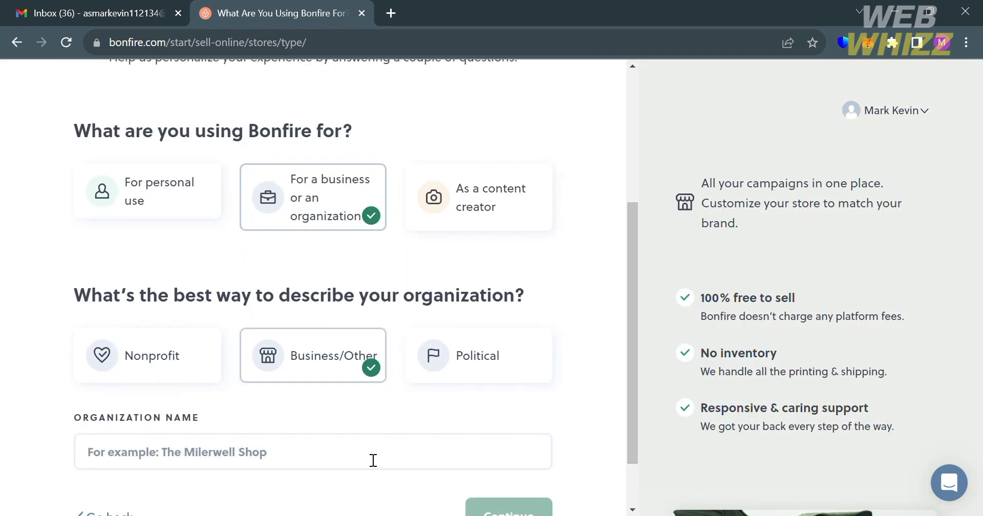
left_click(341, 386)
type("Th")
type("ris")
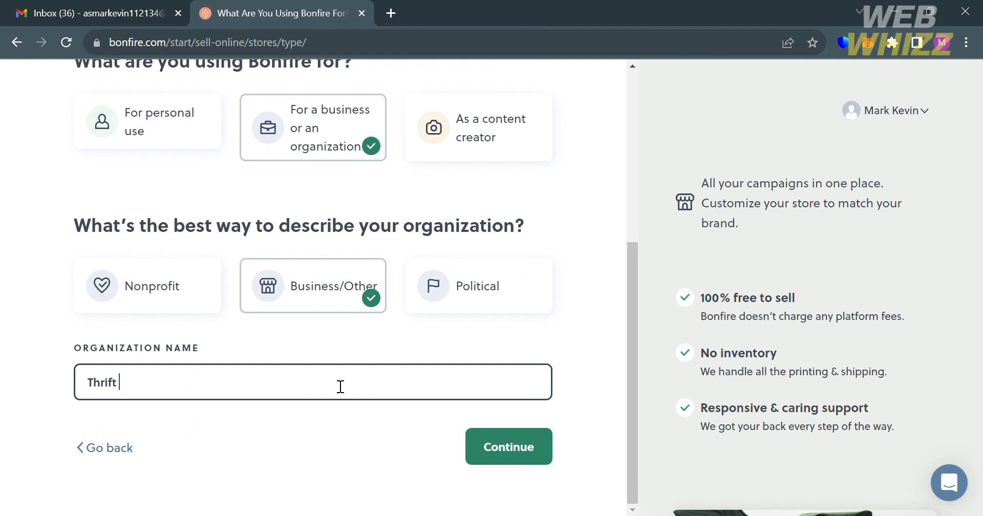
type("t Fit")
left_click(530, 446)
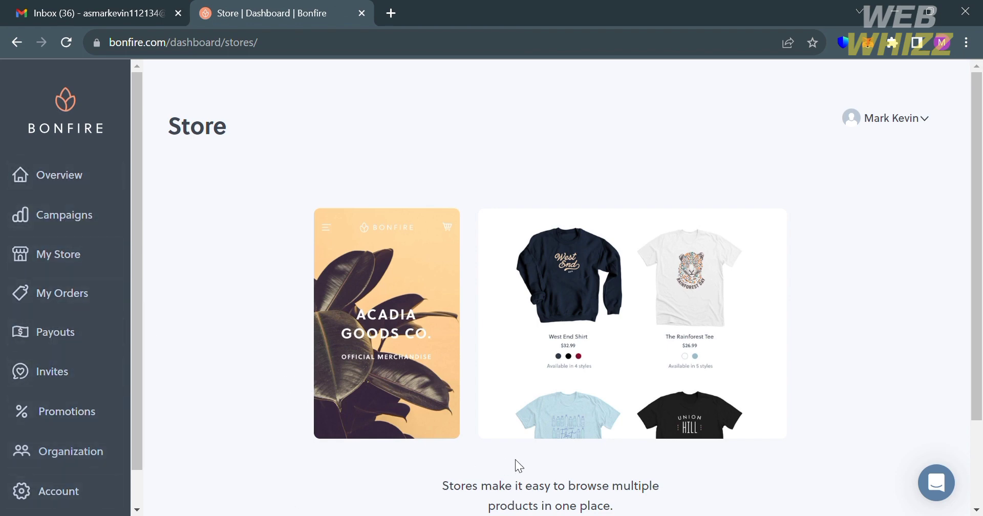
Step: Start a new store and give it the title 'Thrift Fit'
scroll(518, 459, "down", 2)
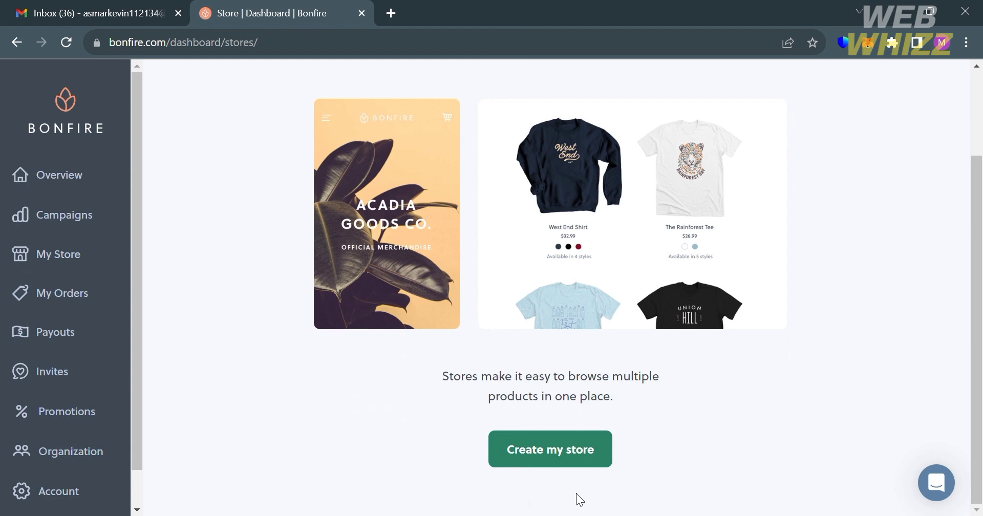
left_click(563, 455)
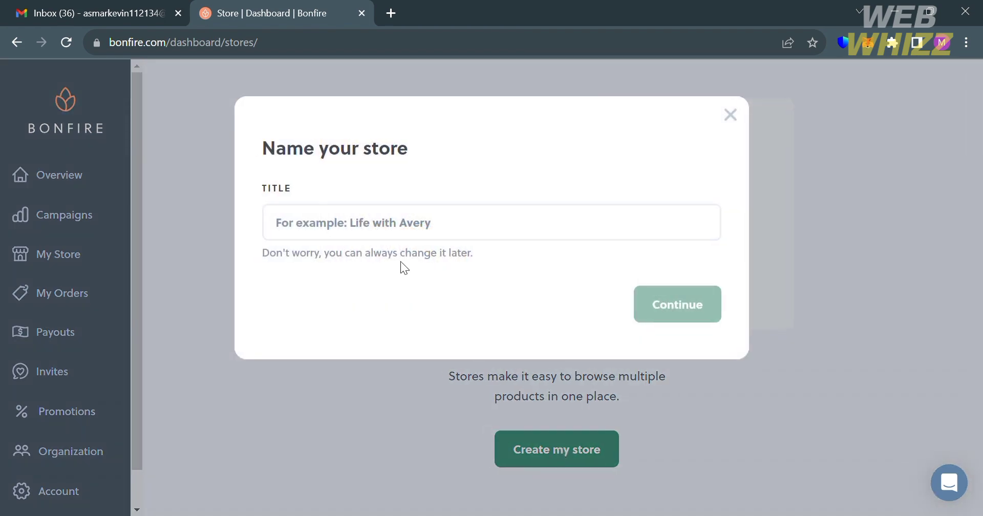
left_click(386, 230)
type("Thrift Fi")
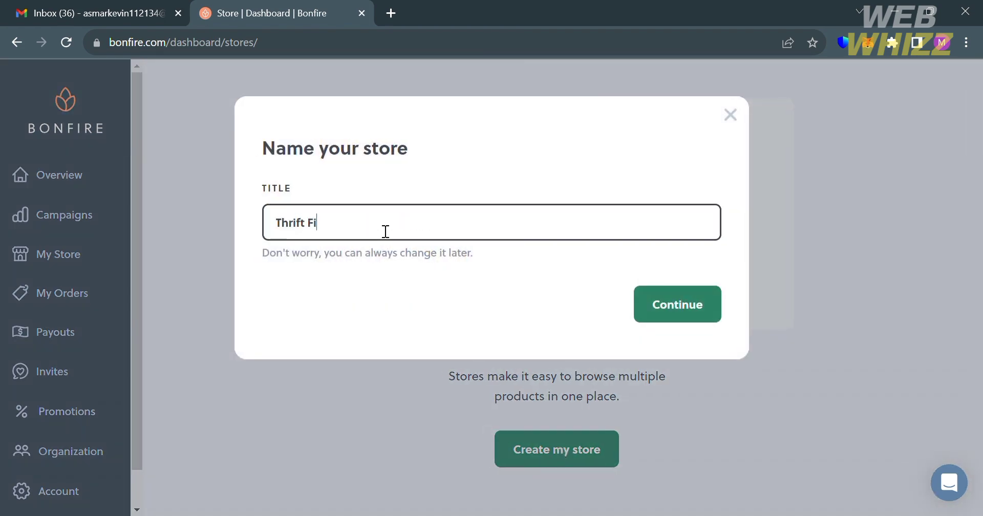
type("t")
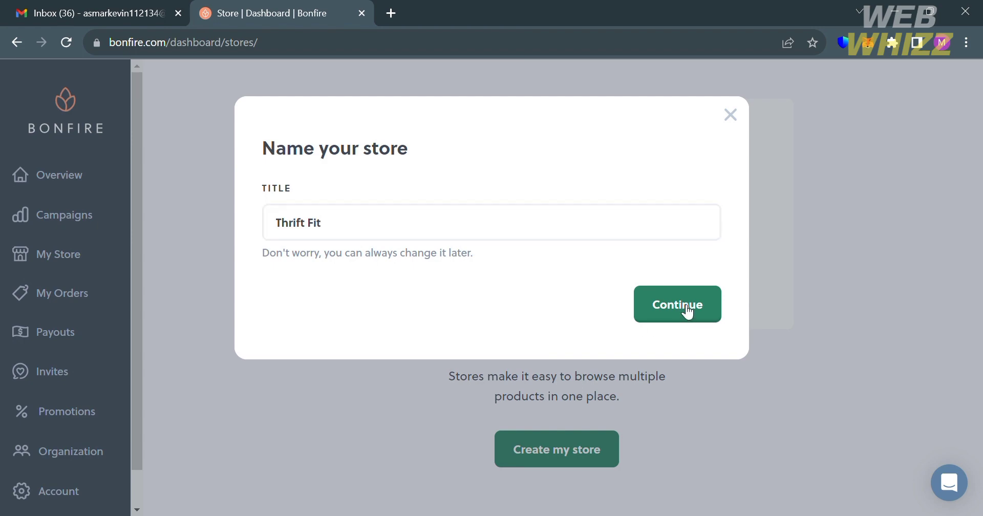
left_click(681, 306)
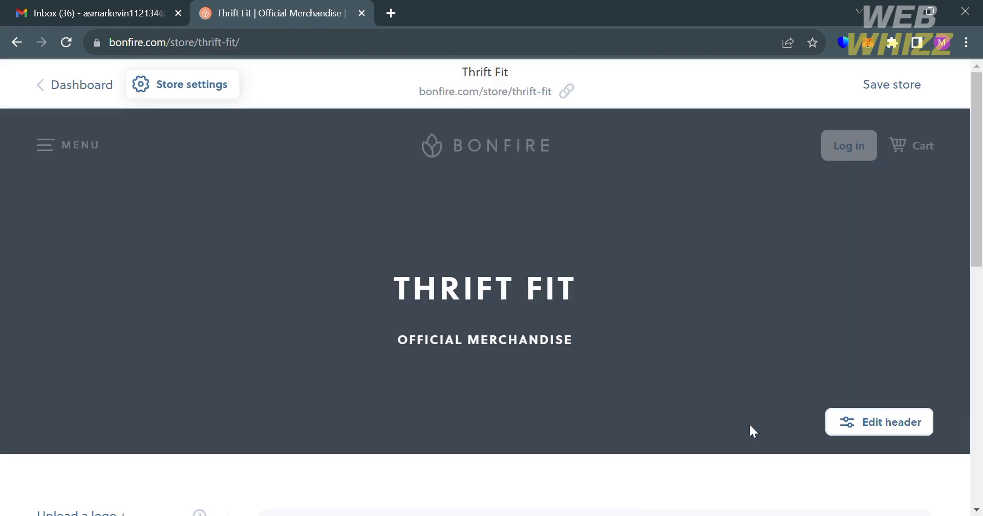
Step: Scroll through the Thrift Fit store editor to review its header, About section and campaign area
scroll(748, 423, "down", 7)
scroll(750, 425, "down", 1)
scroll(567, 359, "down", 3)
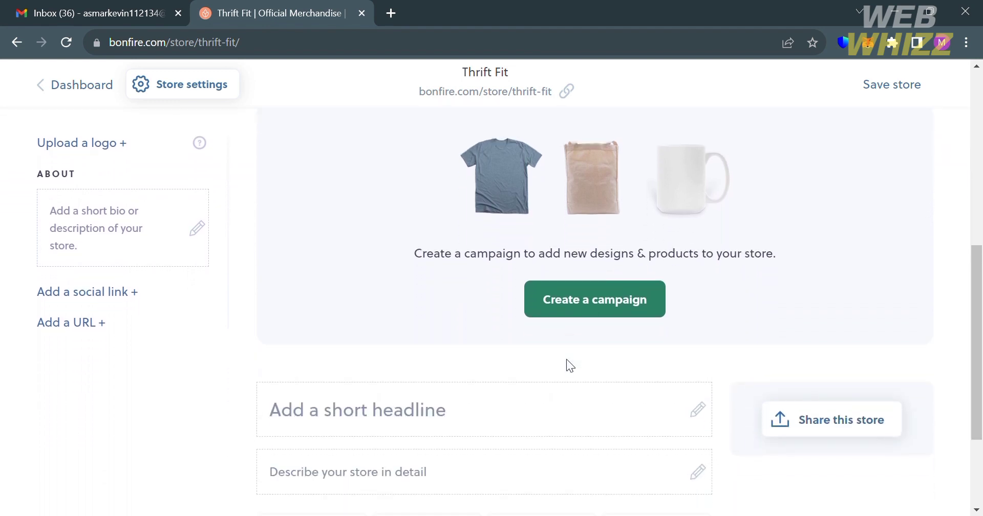
scroll(566, 359, "up", 4)
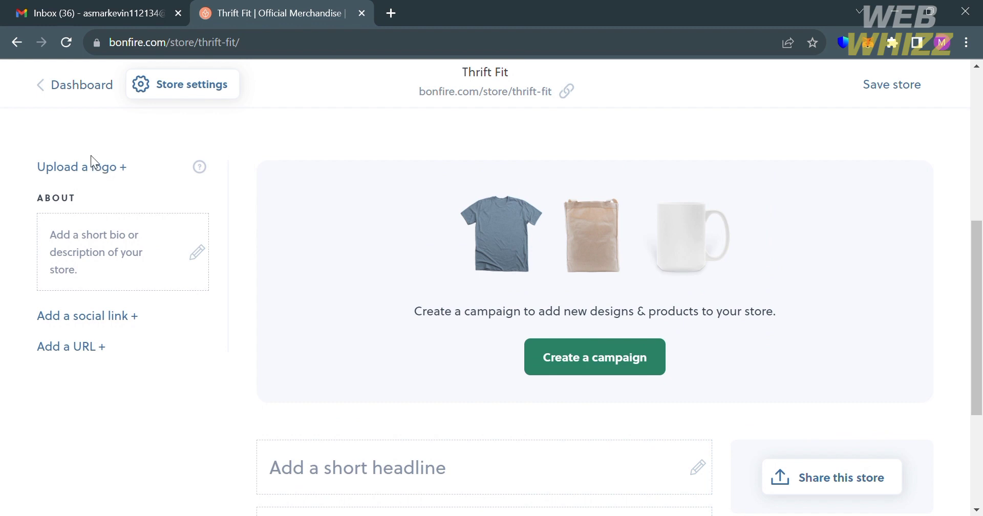
scroll(119, 181, "up", 1)
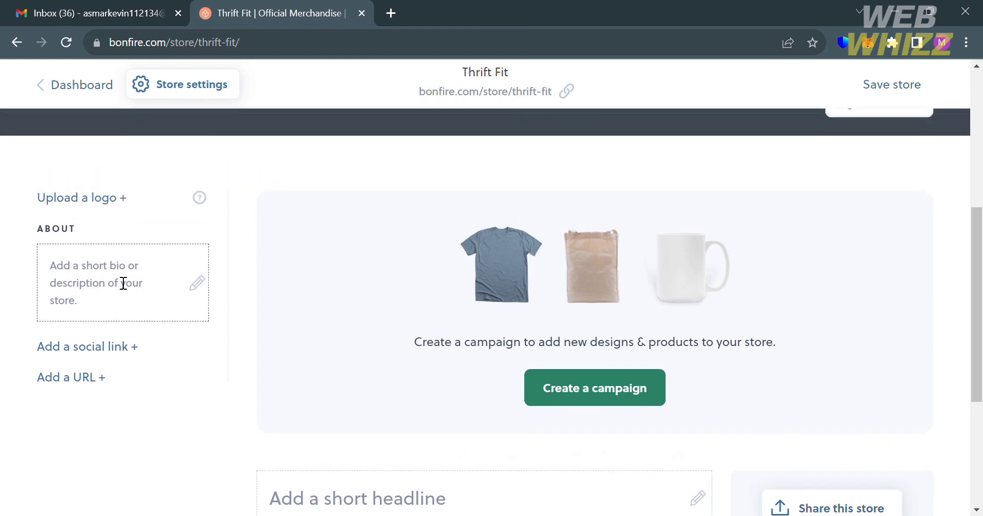
scroll(124, 284, "down", 1)
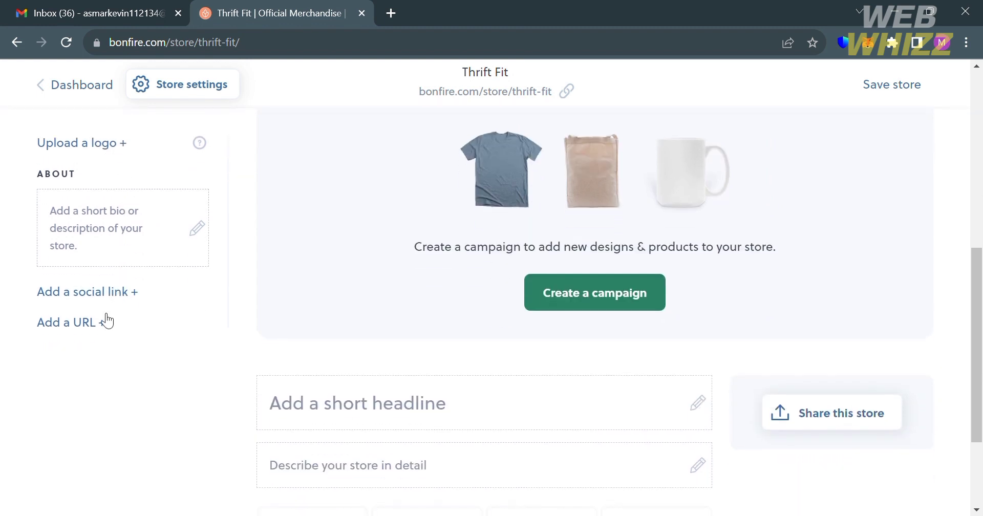
scroll(450, 415, "down", 2)
scroll(450, 415, "down", 1)
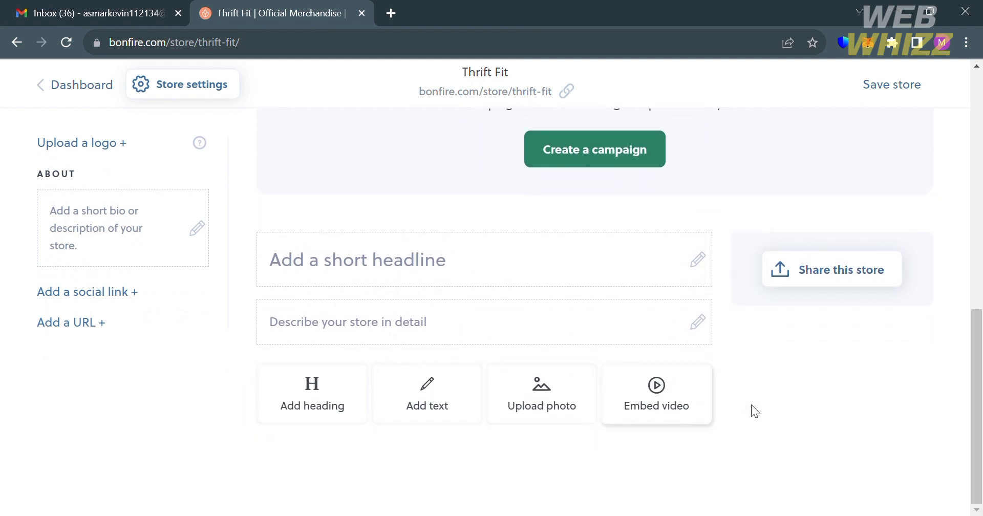
scroll(751, 405, "up", 10)
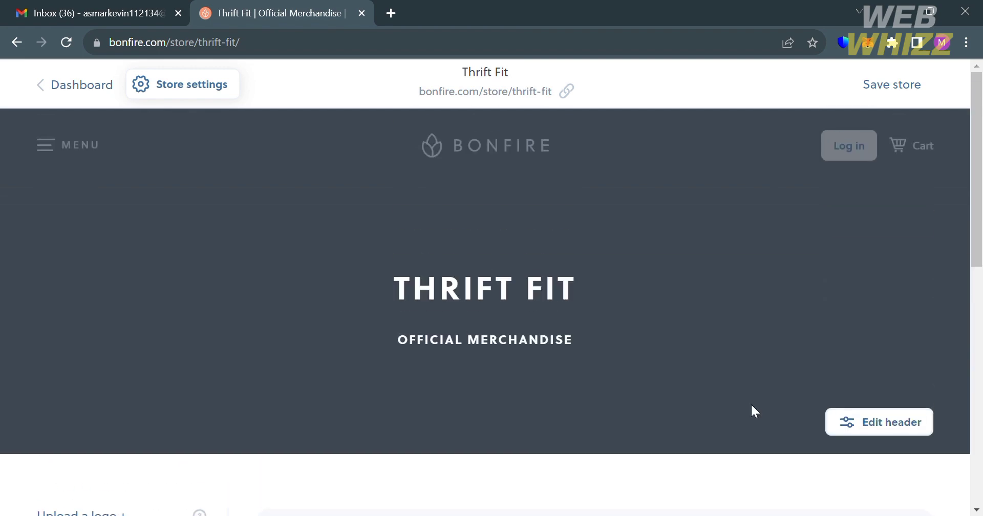
scroll(751, 405, "down", 2)
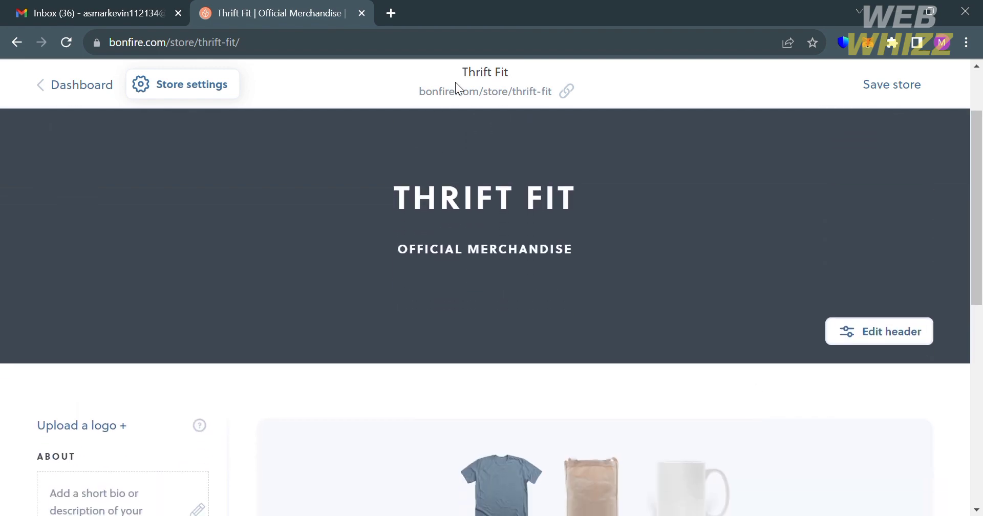
scroll(594, 217, "down", 5)
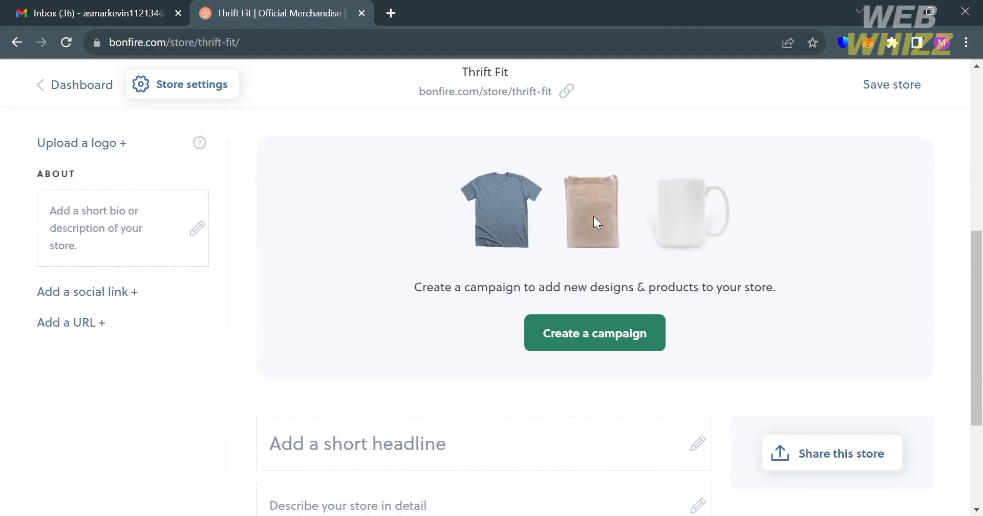
Step: Start a new campaign and browse the five styles, from Premium Unisex Tee to Crewneck Sweatshirt
left_click(644, 343)
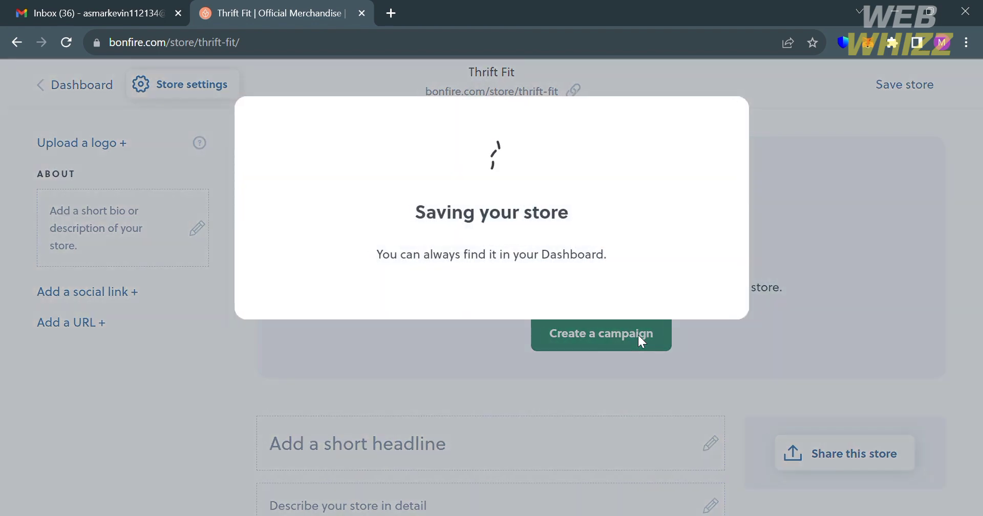
scroll(639, 335, "down", 1)
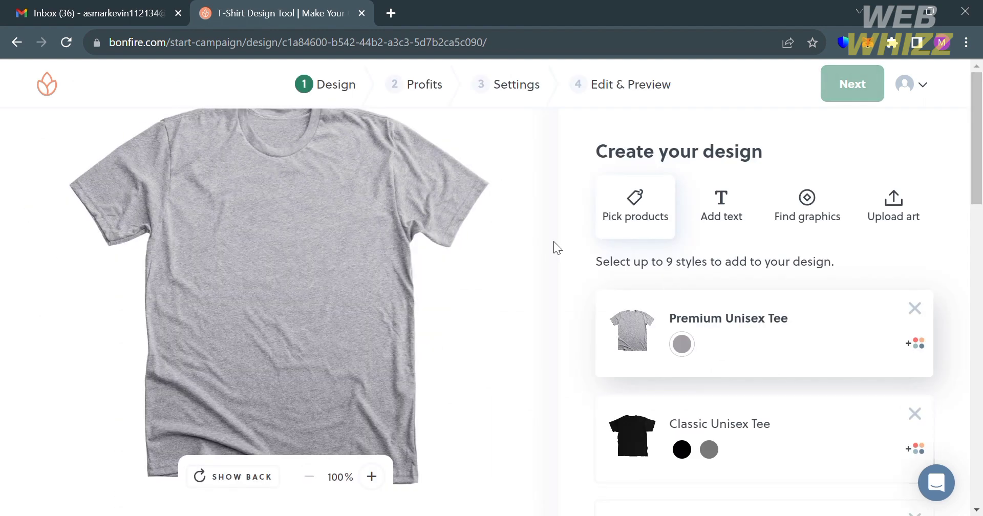
scroll(749, 392, "down", 2)
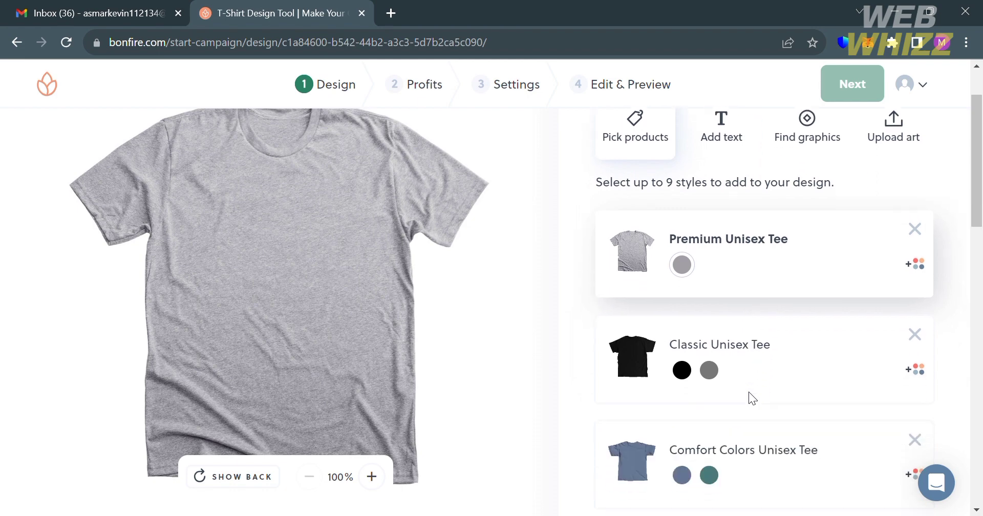
scroll(630, 205, "up", 2)
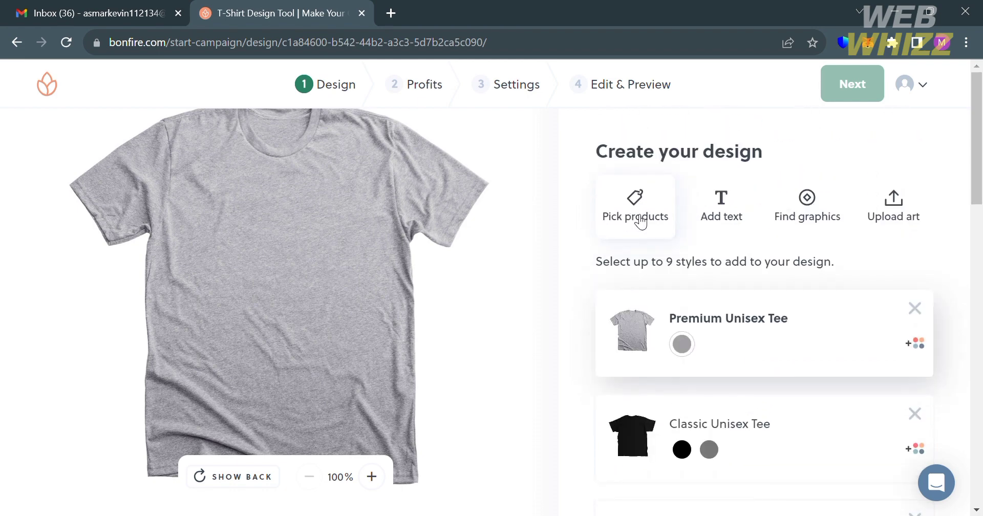
scroll(761, 445, "down", 4)
scroll(761, 446, "down", 5)
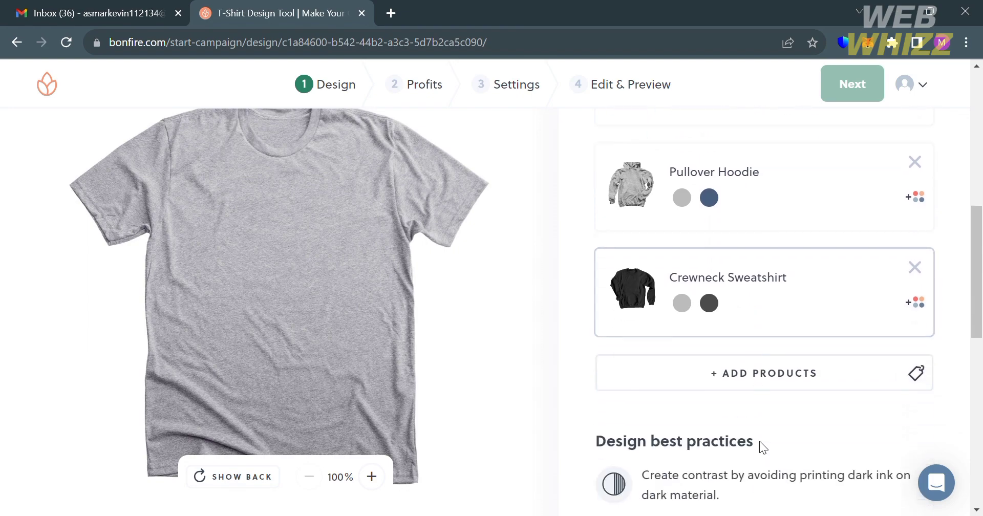
Step: Open the Shirts product catalogue and browse the styles beside the five selected products
left_click(771, 383)
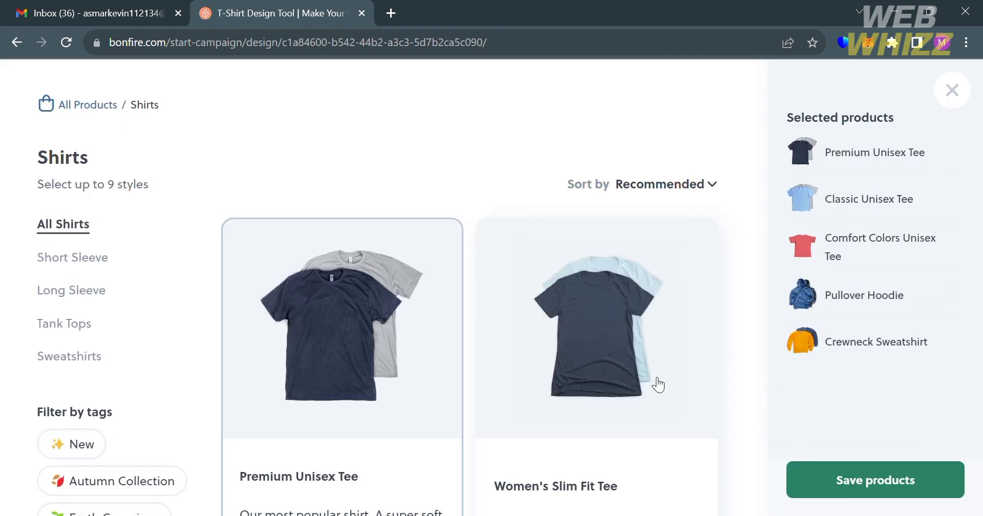
scroll(658, 385, "down", 6)
scroll(658, 384, "down", 14)
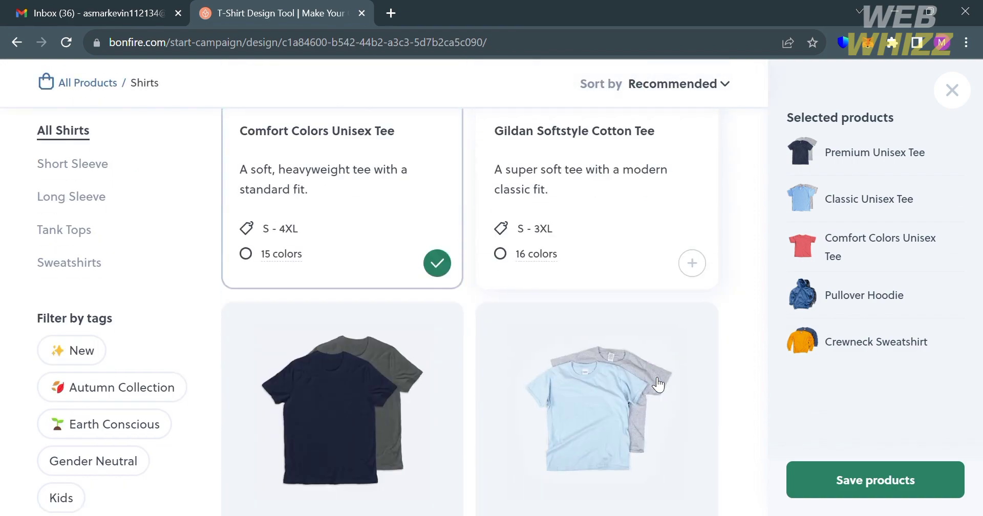
scroll(658, 385, "down", 20)
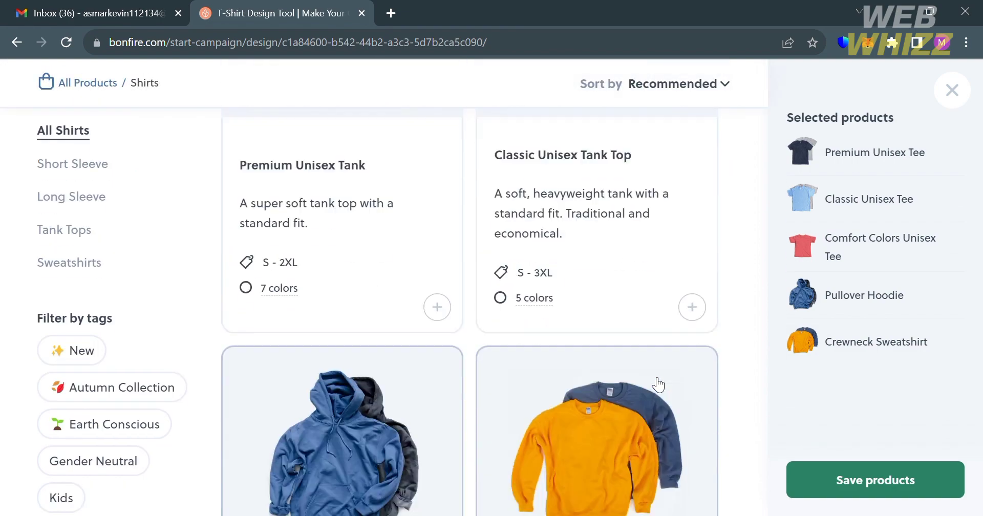
scroll(658, 385, "up", 20)
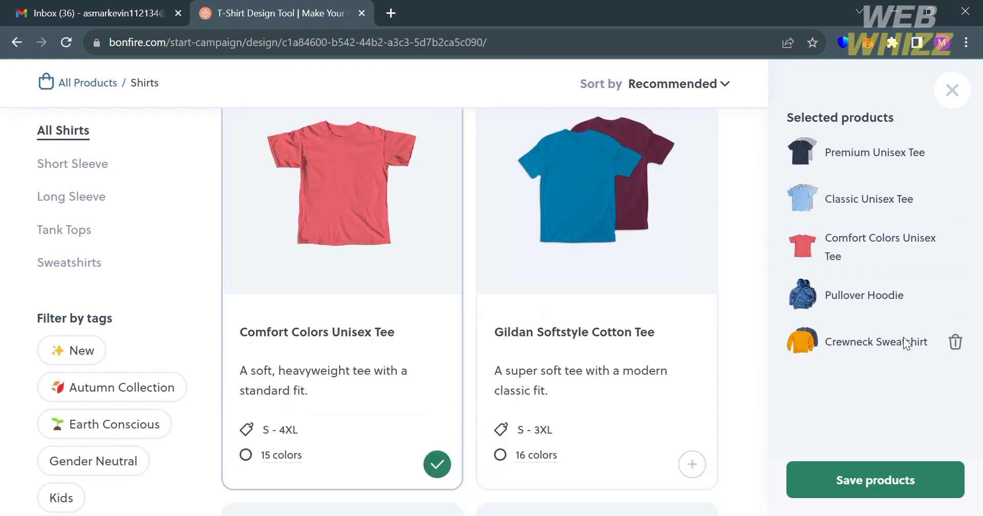
Step: Close the product catalogue without changes and bring up the Add text panel
left_click(952, 91)
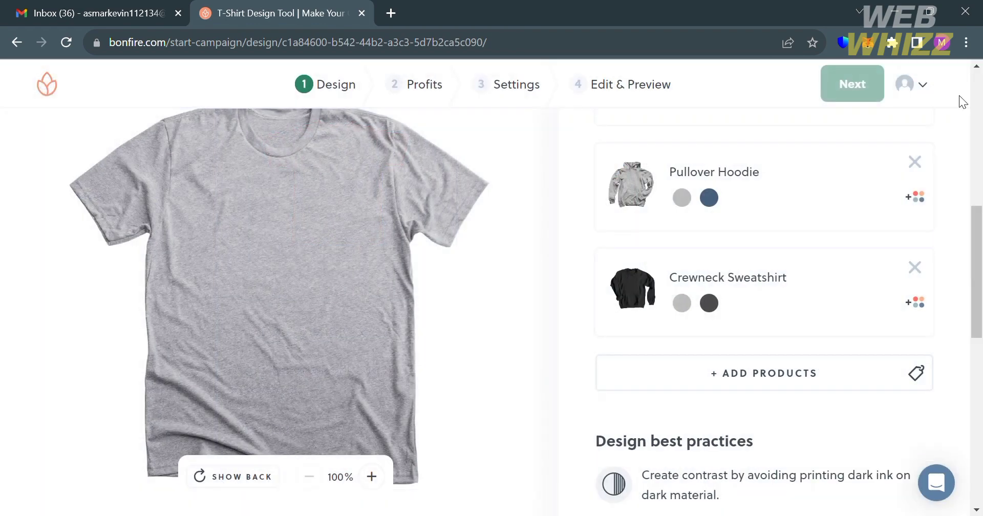
scroll(833, 272, "up", 9)
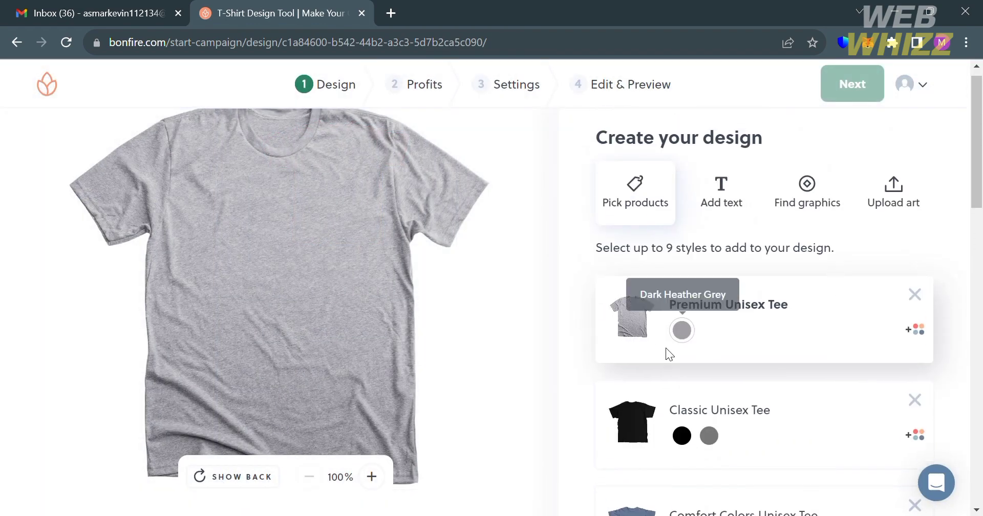
scroll(736, 336, "down", 10)
scroll(730, 346, "down", 10)
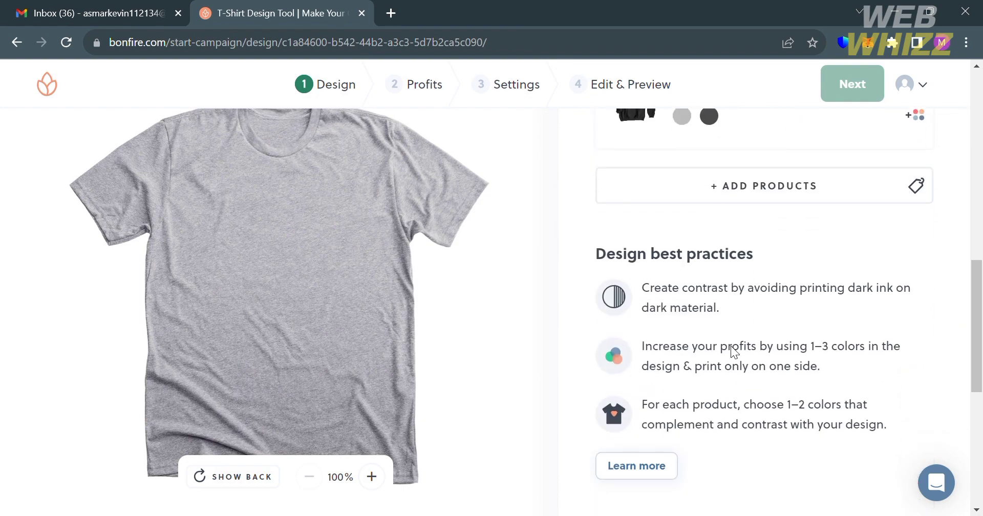
scroll(730, 346, "up", 20)
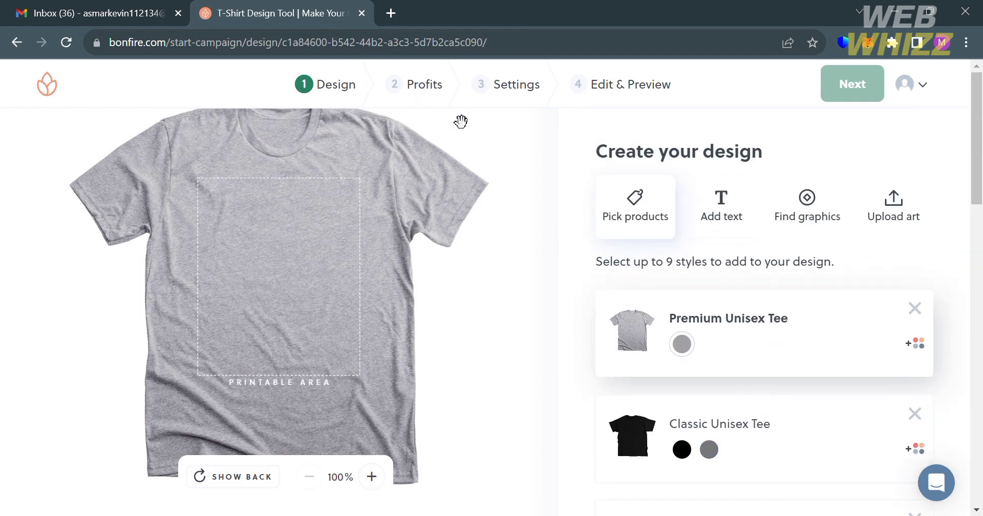
left_click(748, 227)
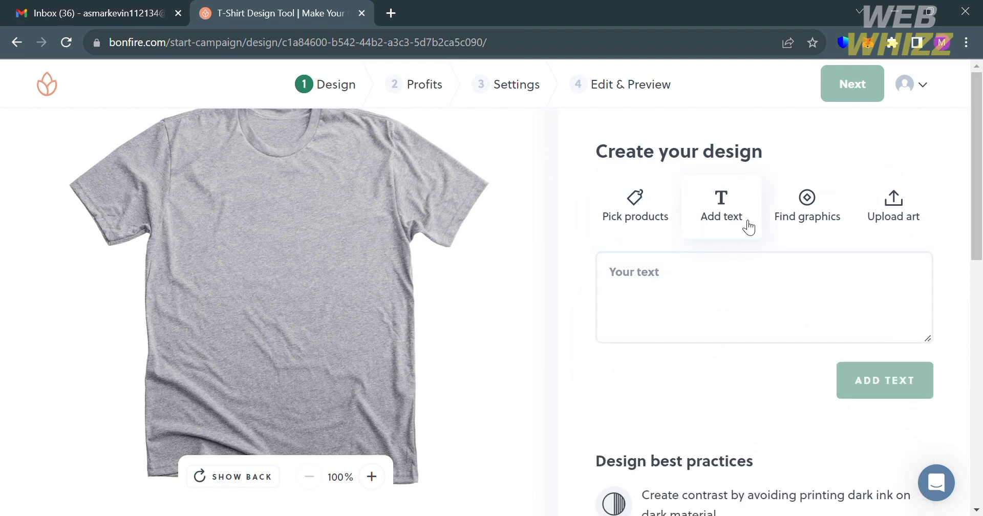
Step: Put the word 'Thrifty' onto the grey tee
left_click(711, 292)
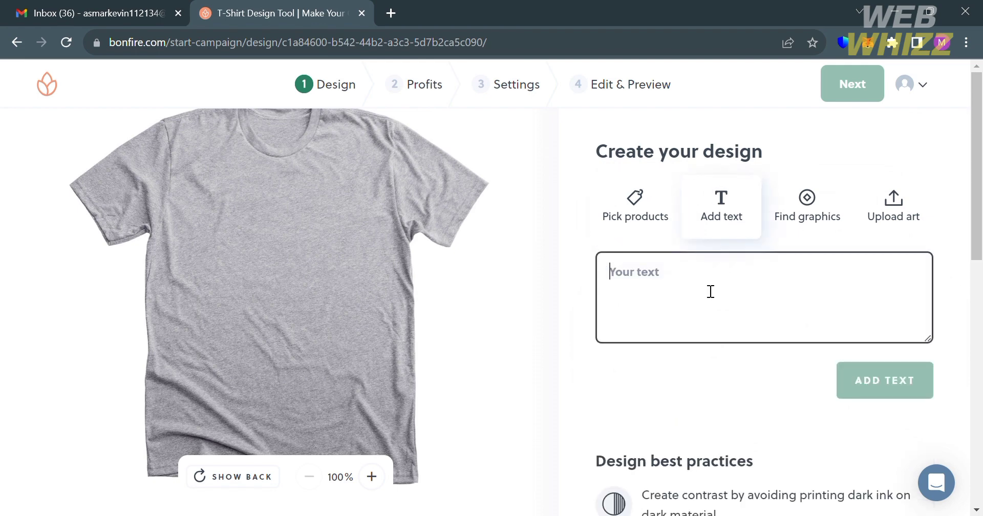
type("Thrifty")
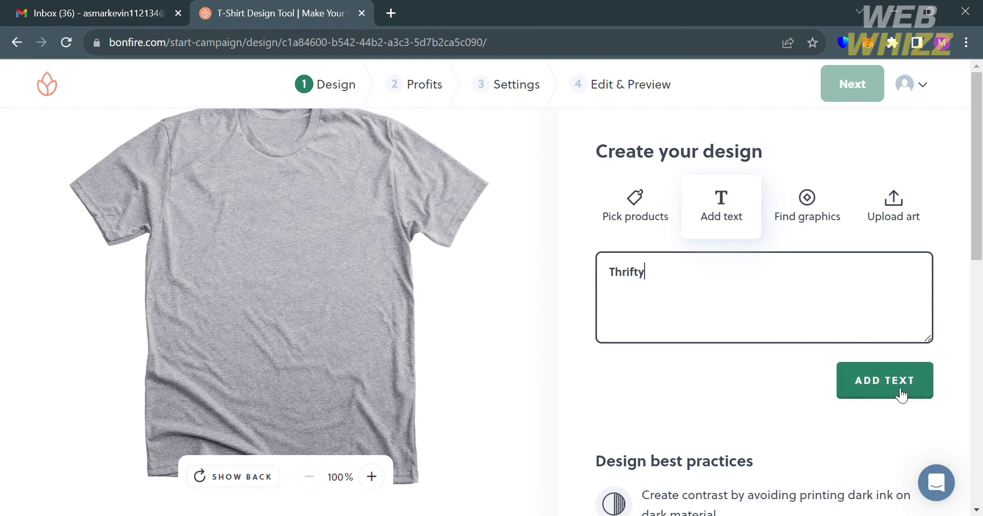
left_click(898, 392)
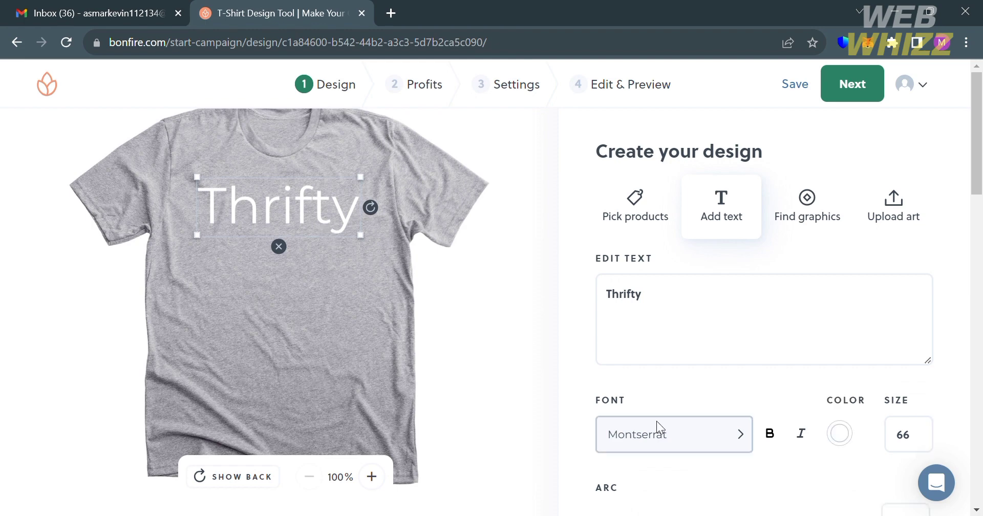
Step: Try Abril Fatface, Aclonica and Acme, then set the text font to Alegreya
left_click(741, 440)
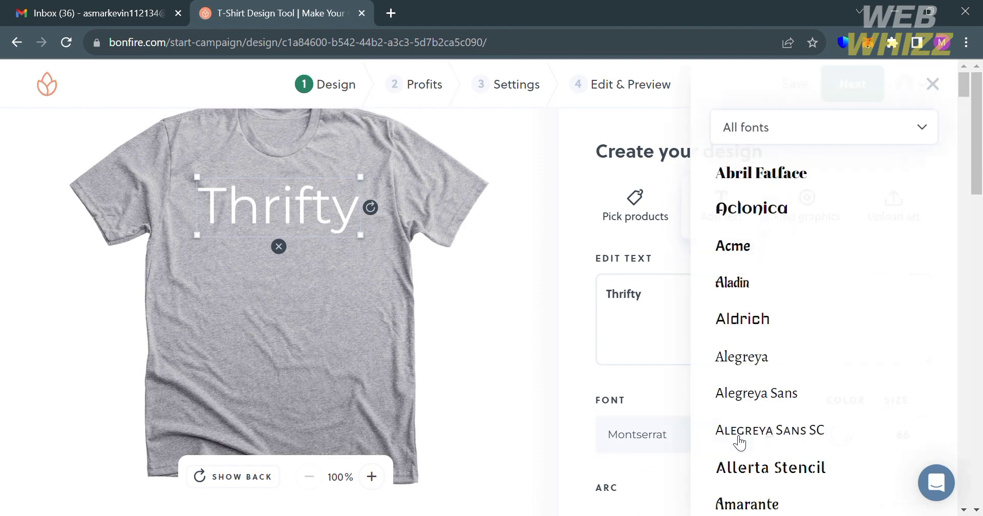
left_click(747, 173)
left_click(763, 208)
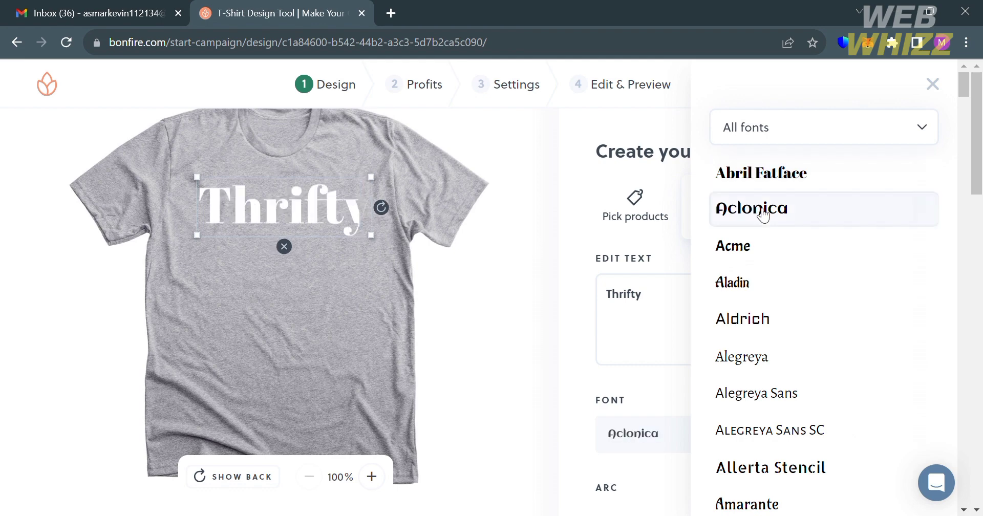
left_click(765, 261)
left_click(782, 349)
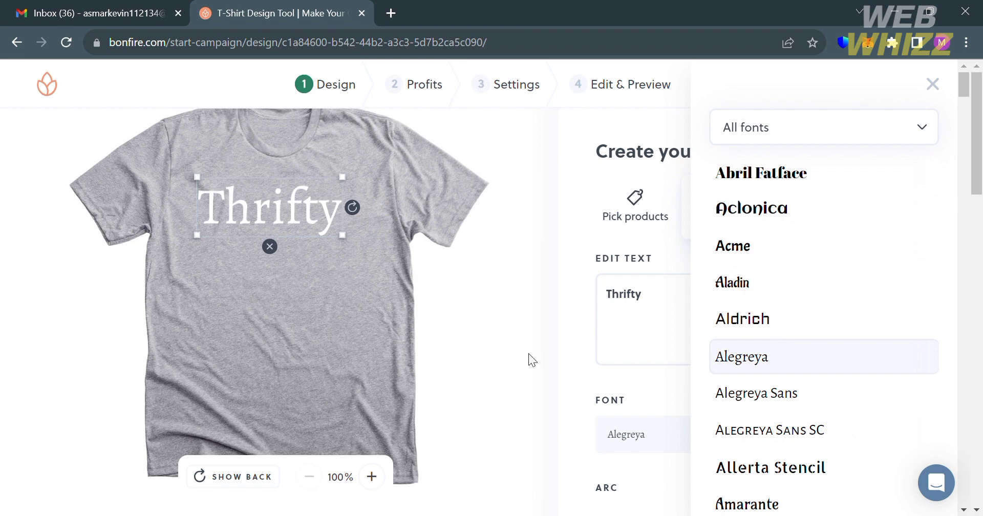
left_click(571, 370)
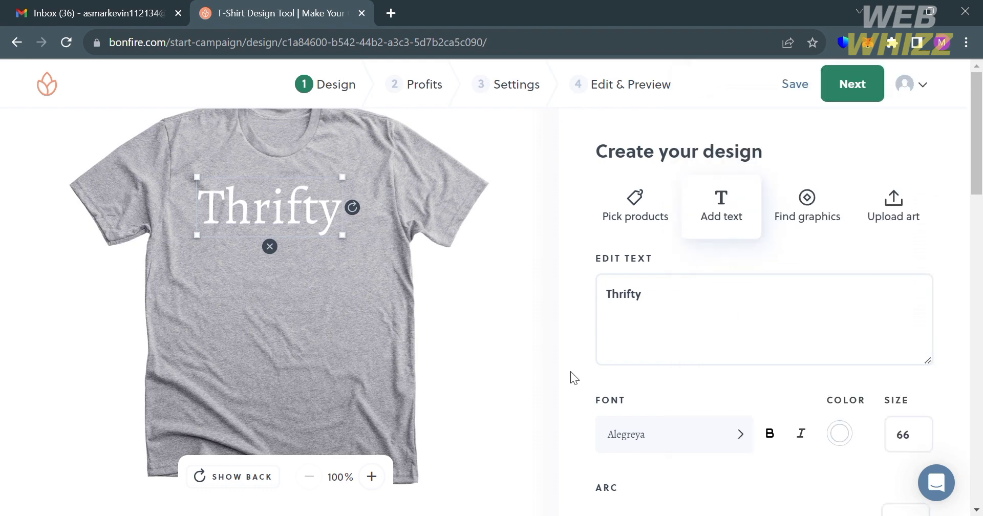
Step: Make the Thrifty text bold and bright blue
left_click(770, 446)
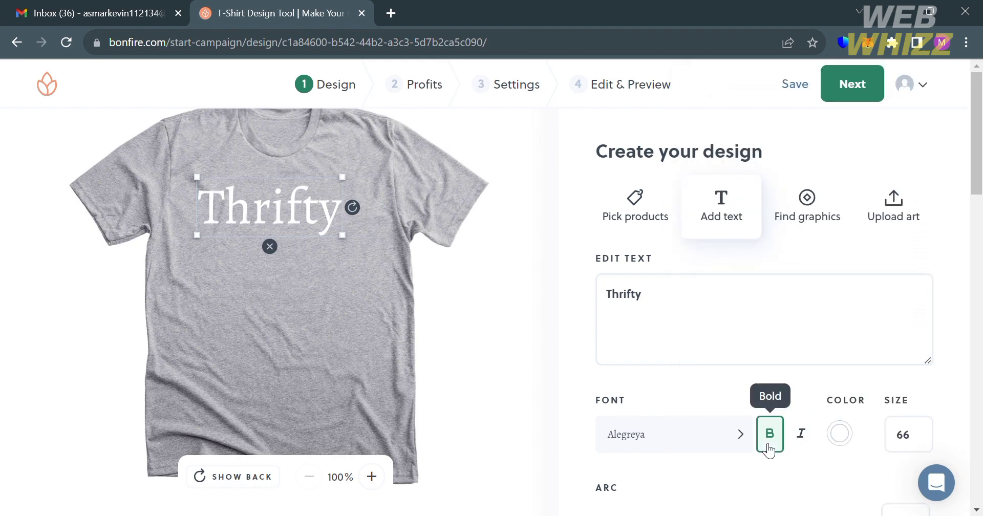
left_click(856, 439)
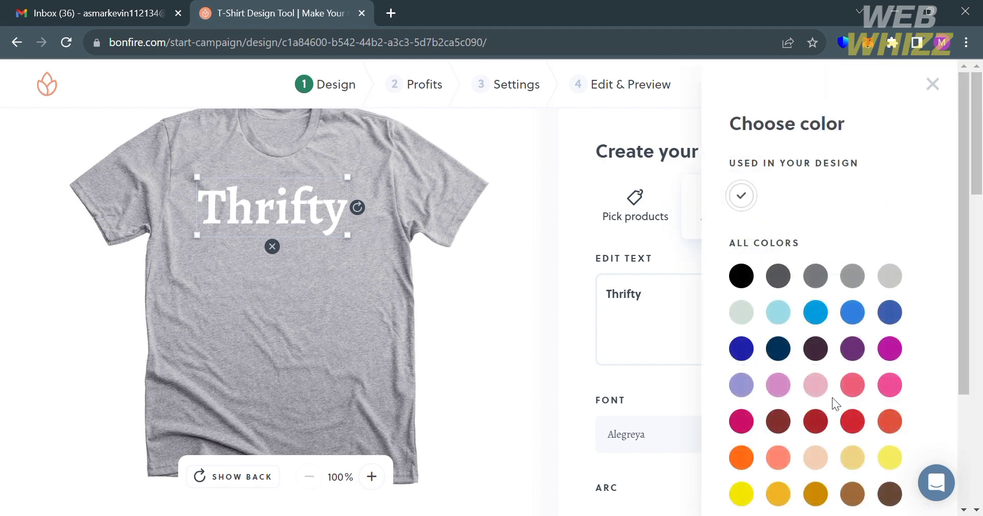
left_click(852, 313)
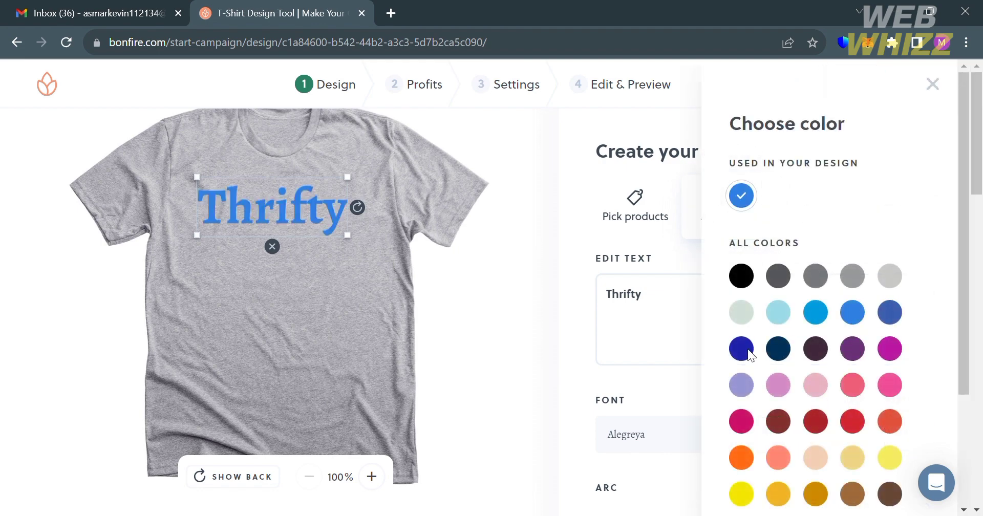
left_click(674, 372)
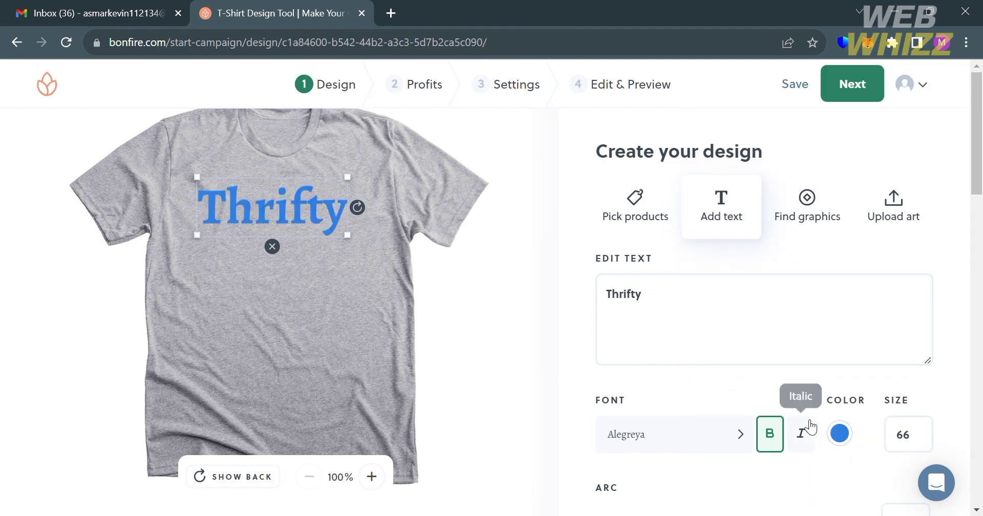
scroll(810, 427, "down", 5)
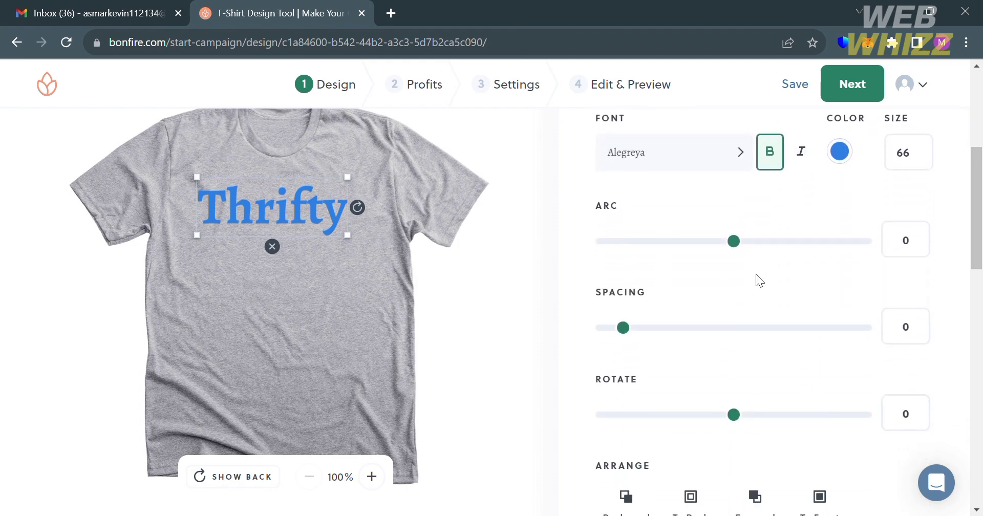
Step: Delete the Thrifty text, check the back of the shirt, then return to the blank front
scroll(746, 374, "down", 5)
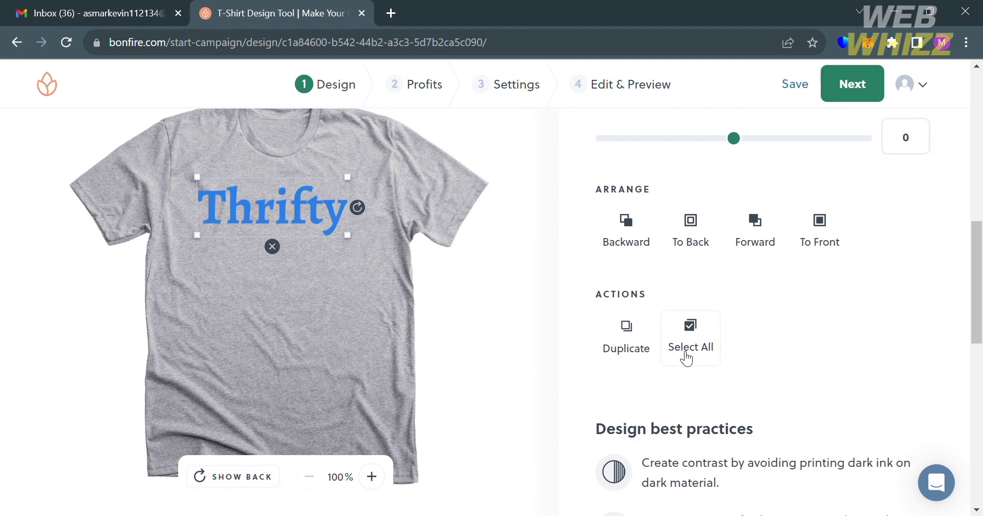
scroll(661, 348, "down", 7)
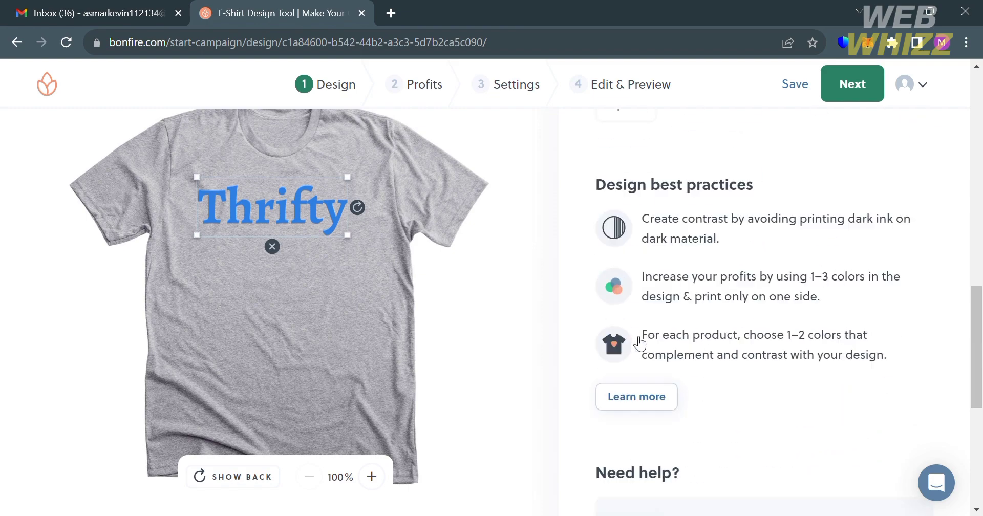
scroll(622, 336, "up", 13)
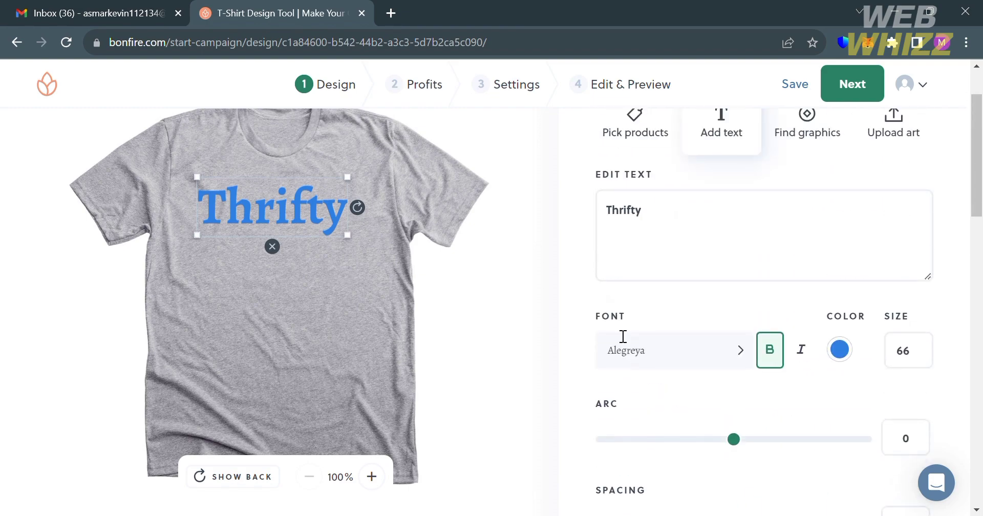
left_click(272, 247)
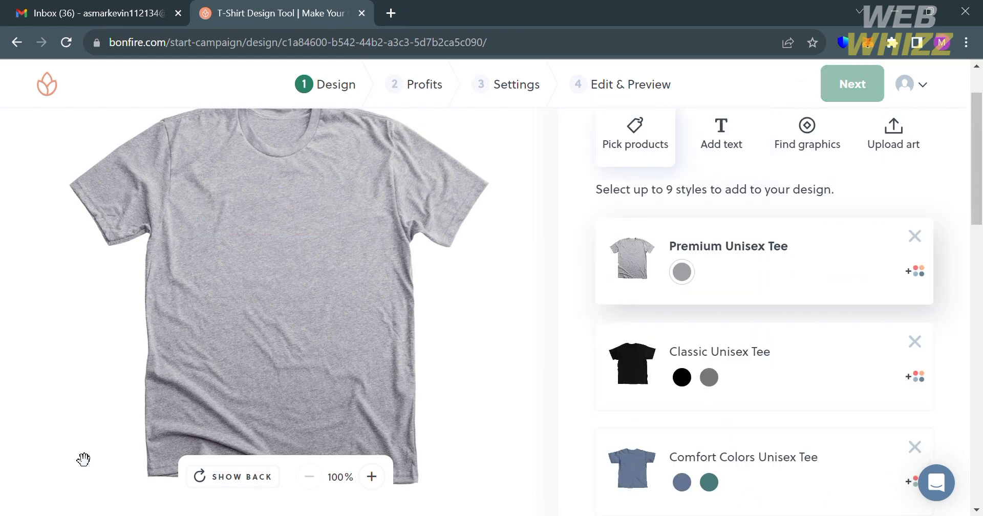
left_click(245, 480)
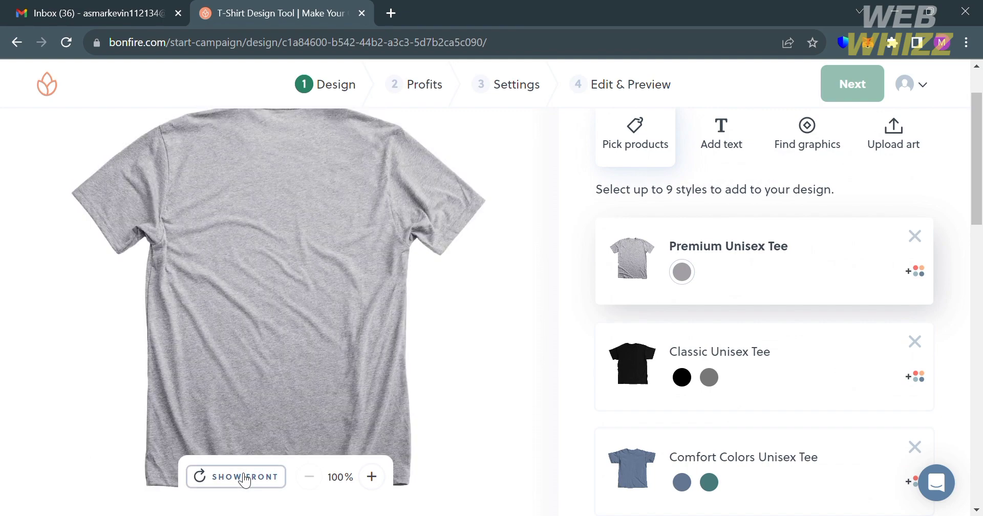
scroll(268, 364, "up", 2)
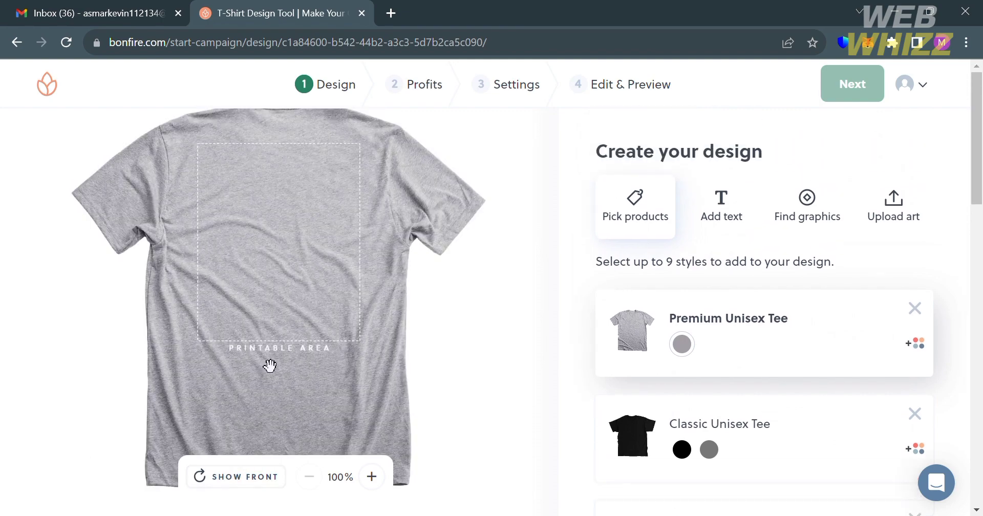
left_click(221, 476)
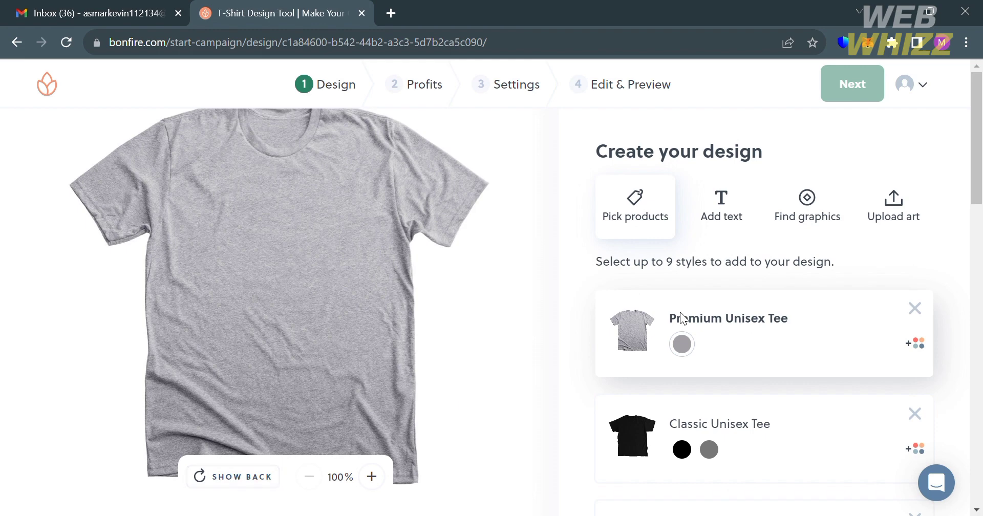
left_click(792, 215)
Step: Search the graphics library for 'Tree' artwork
left_click(738, 213)
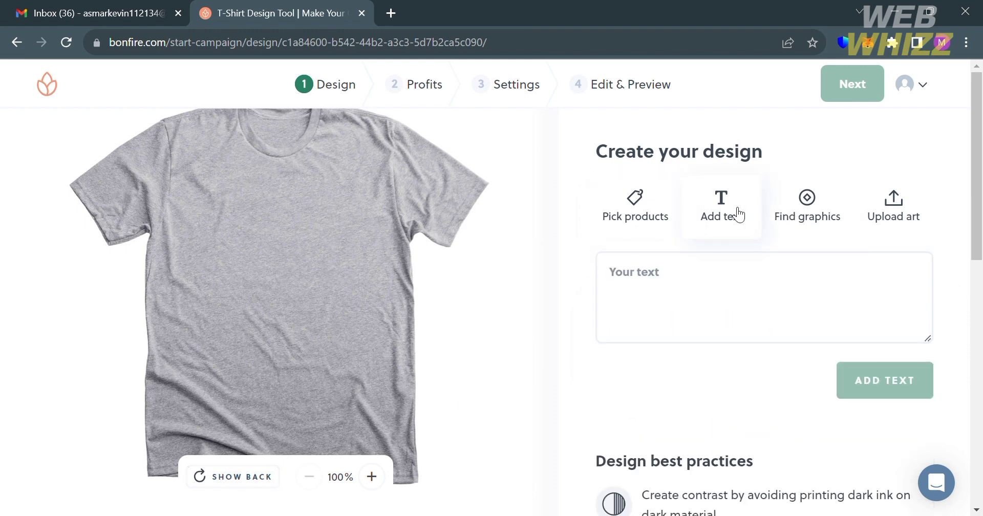
left_click(805, 216)
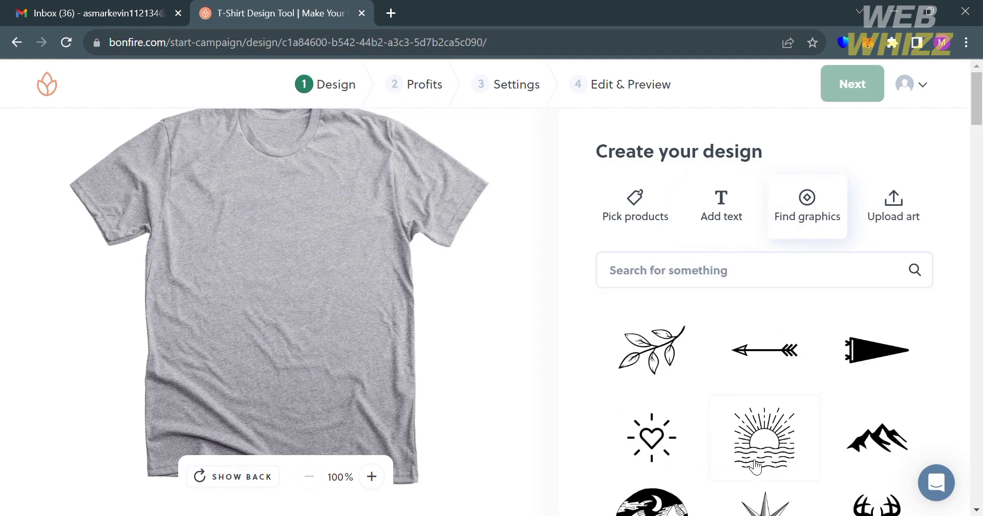
scroll(755, 466, "down", 4)
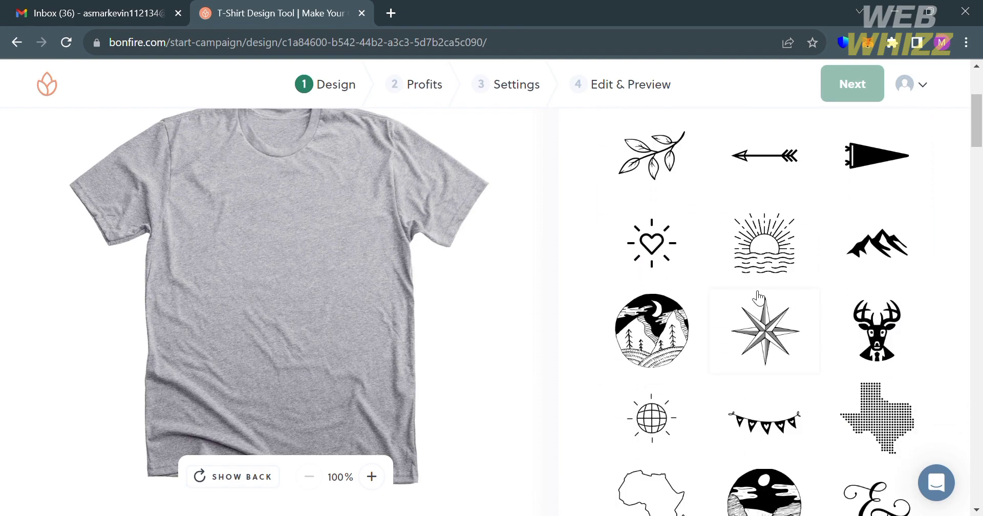
scroll(826, 384, "down", 9)
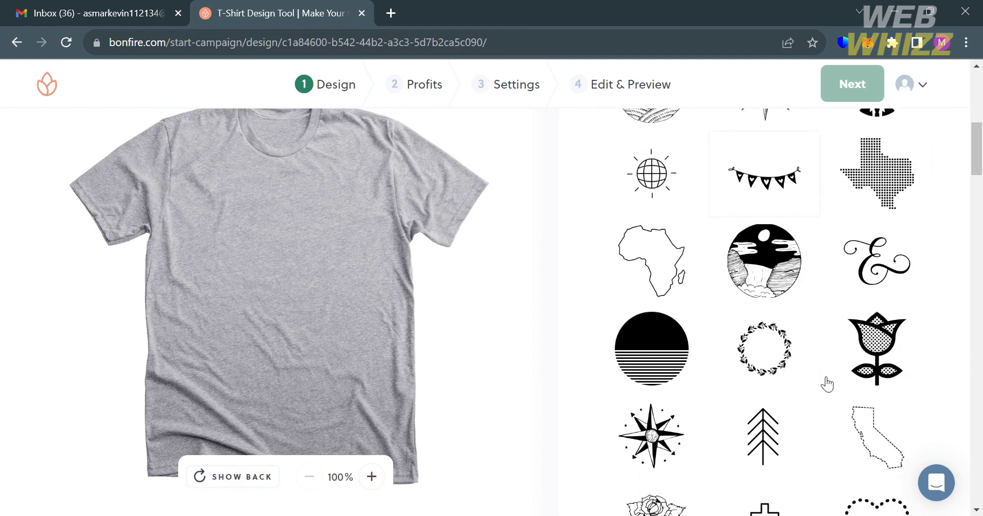
scroll(827, 384, "down", 8)
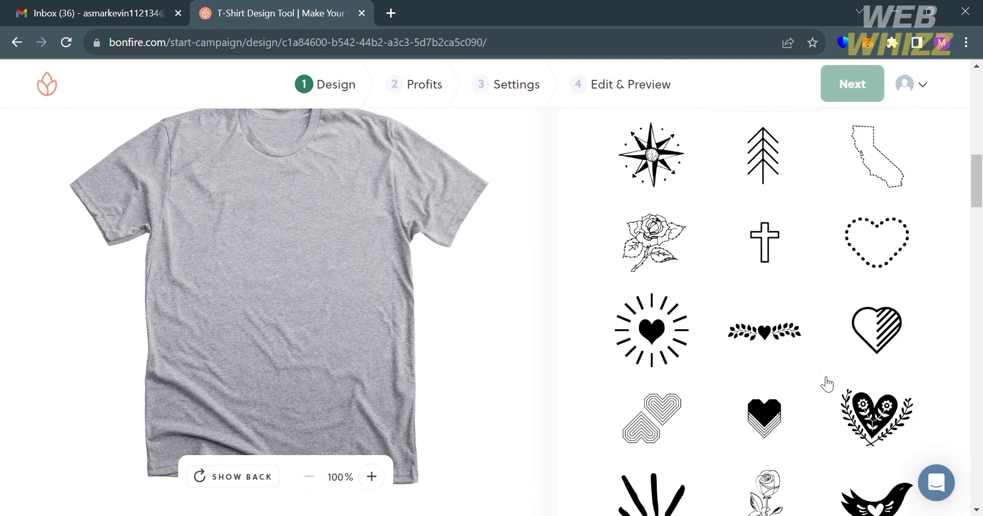
scroll(827, 384, "up", 20)
scroll(827, 384, "up", 3)
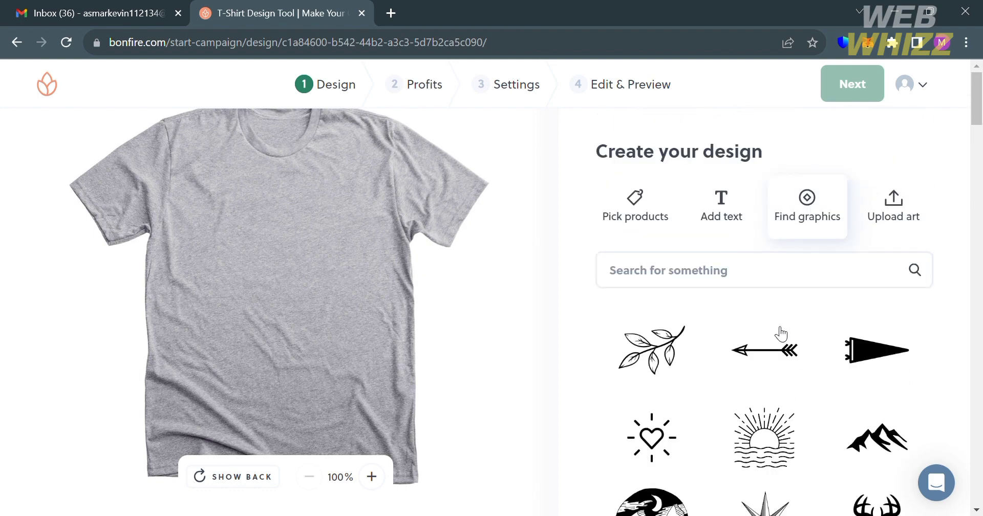
left_click(727, 275)
type("Tree")
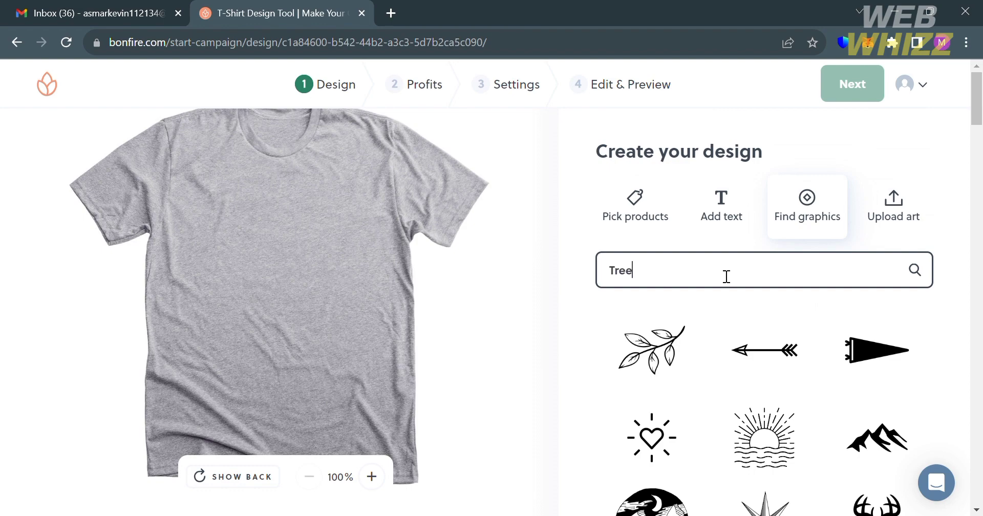
key("Return")
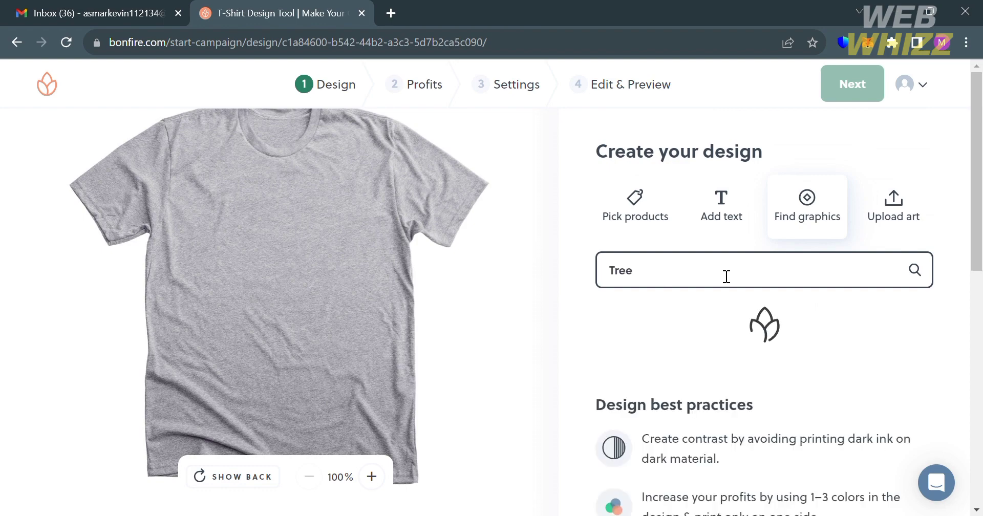
Step: Look over the tree results, then replace the search term with 'lion'
scroll(810, 398, "down", 15)
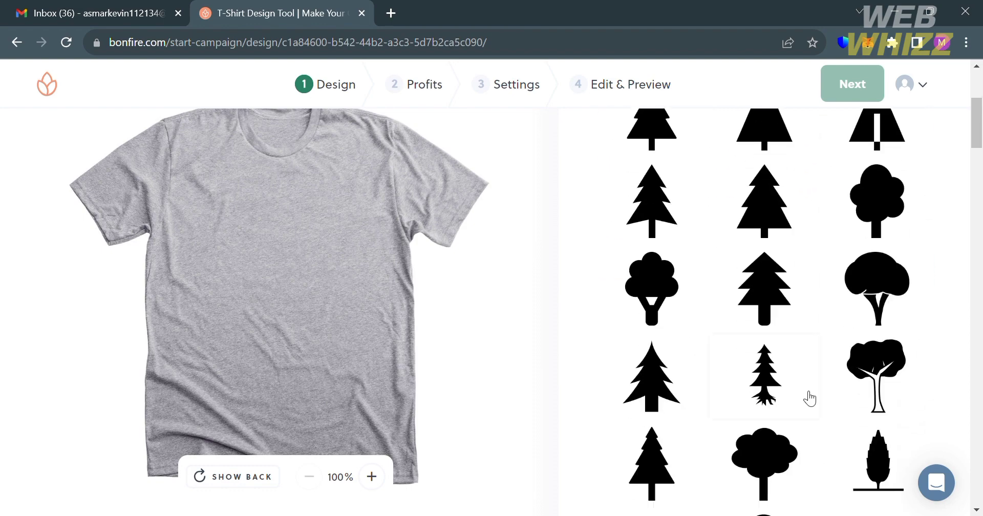
scroll(810, 398, "down", 12)
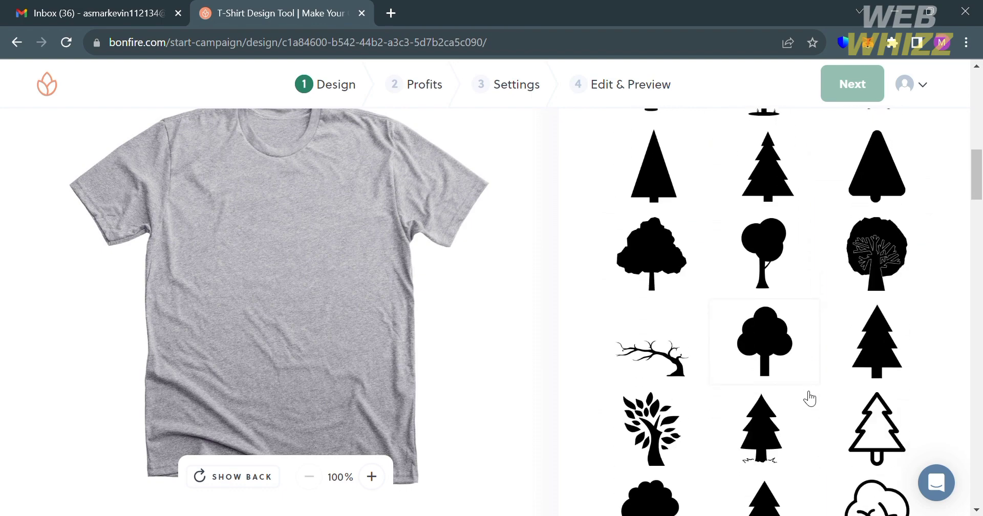
scroll(810, 398, "up", 20)
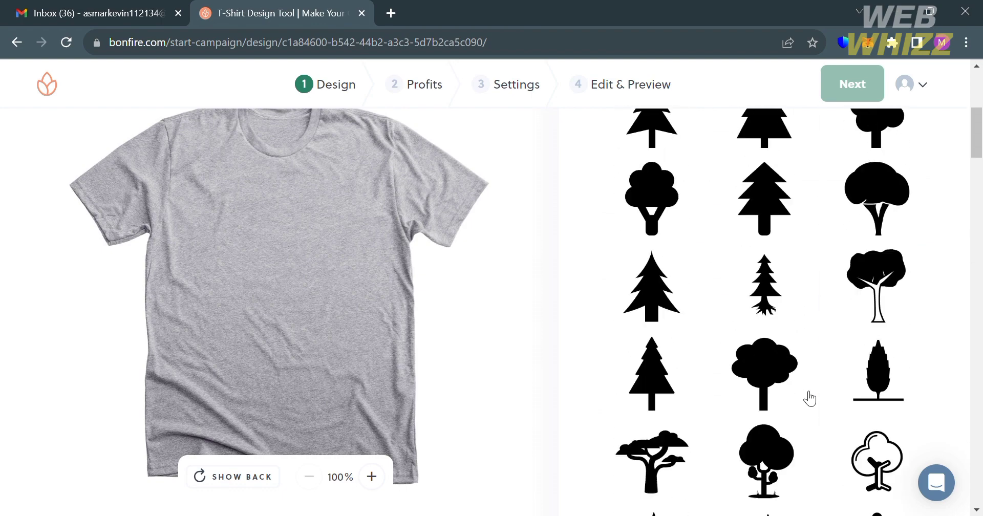
key("ctrl+a")
type("li")
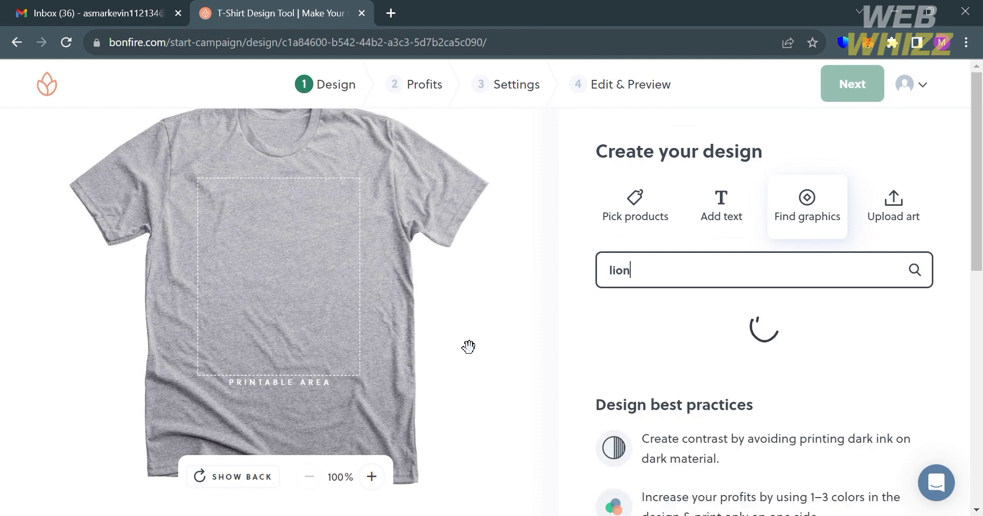
Step: Place the flowing-mane lion head on the grey tee's front and bring up its colour choices
scroll(780, 397, "down", 4)
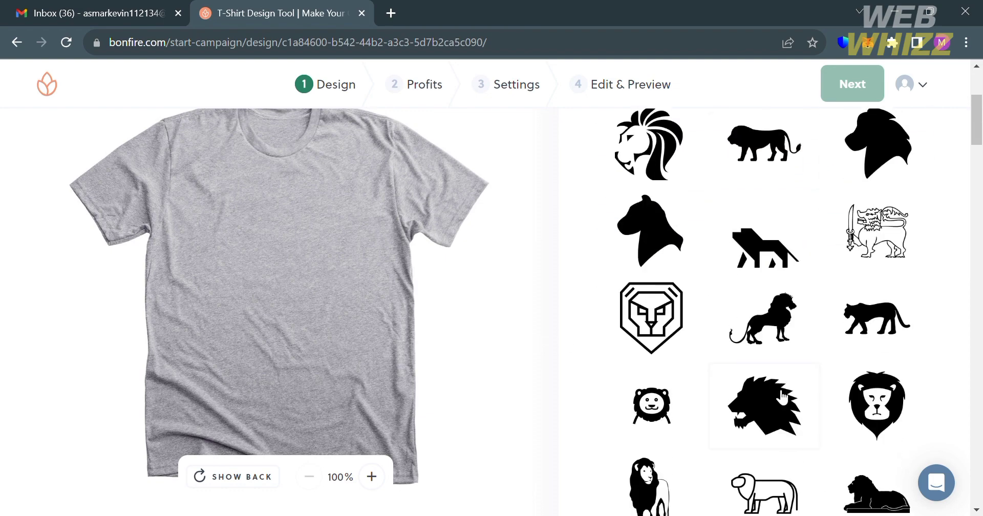
left_click(642, 181)
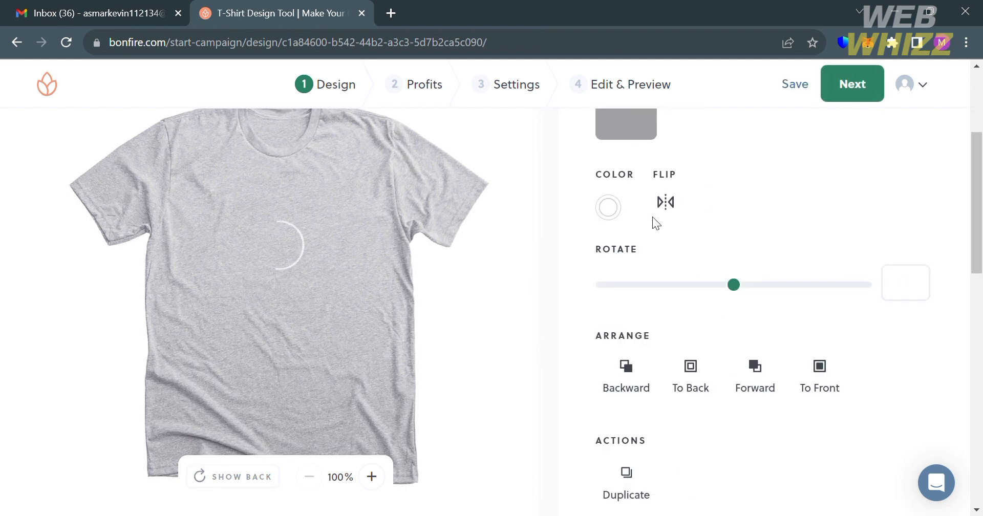
scroll(824, 280, "up", 2)
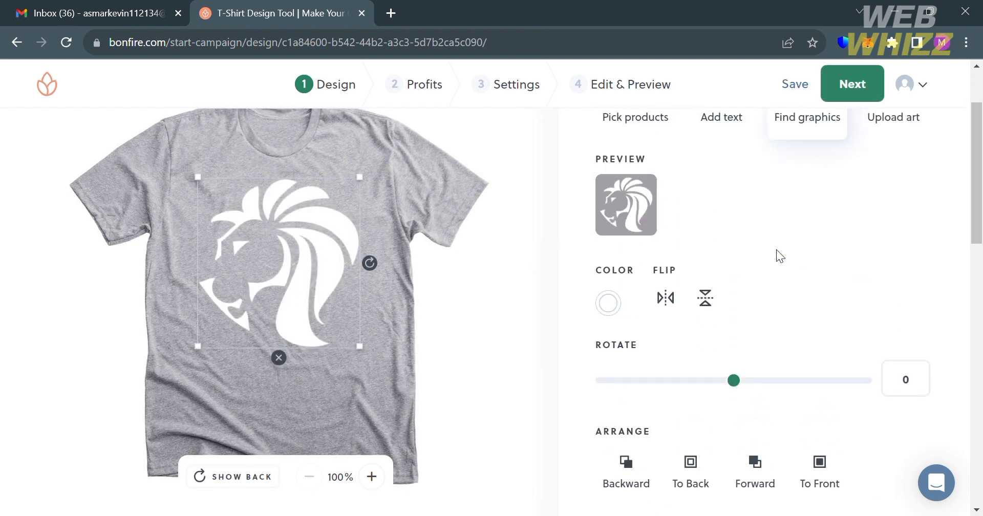
left_click(618, 310)
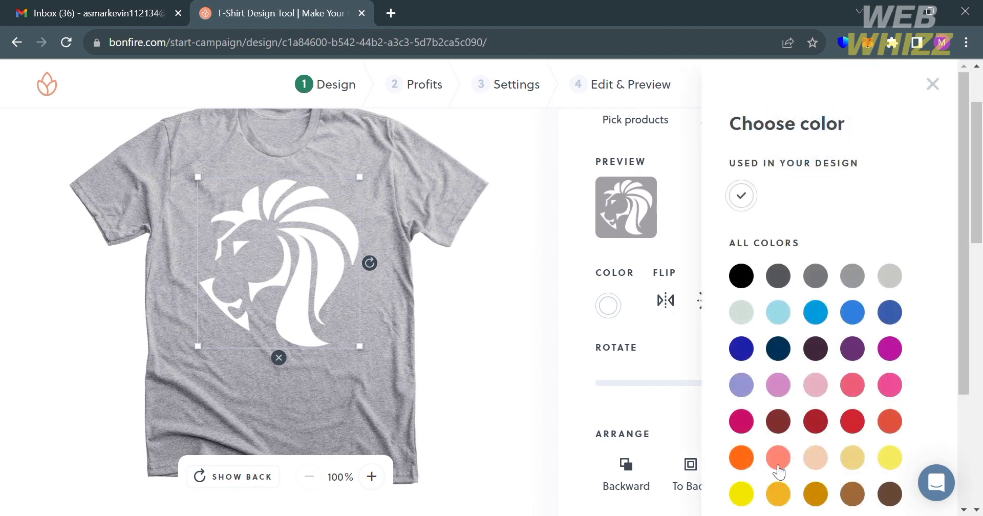
Step: After trying salmon, amber and yellow, make the lion graphic black
left_click(778, 459)
left_click(779, 494)
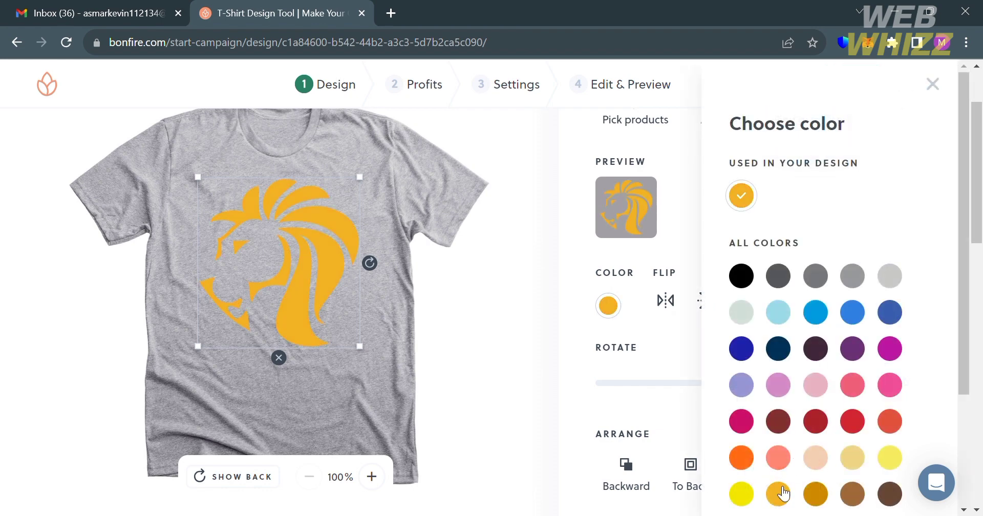
left_click(739, 495)
left_click(741, 279)
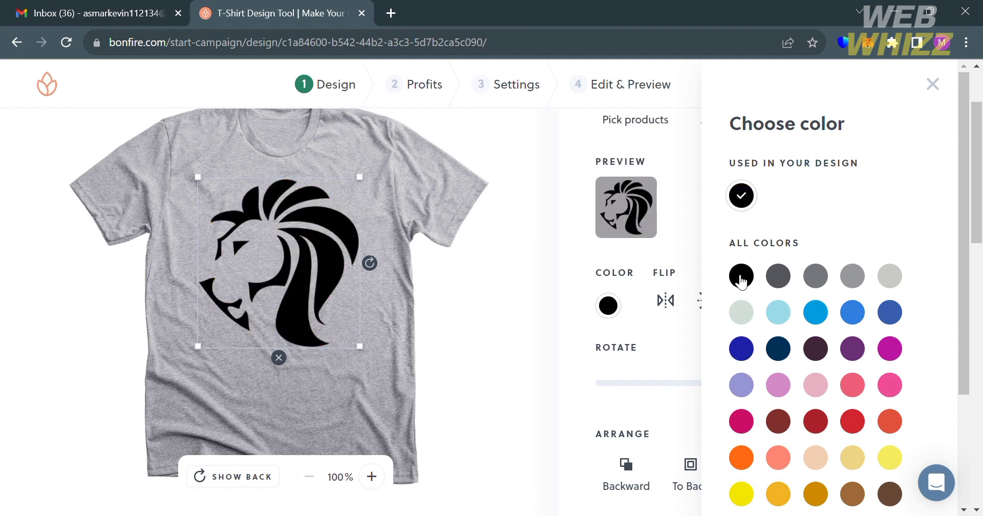
left_click(662, 373)
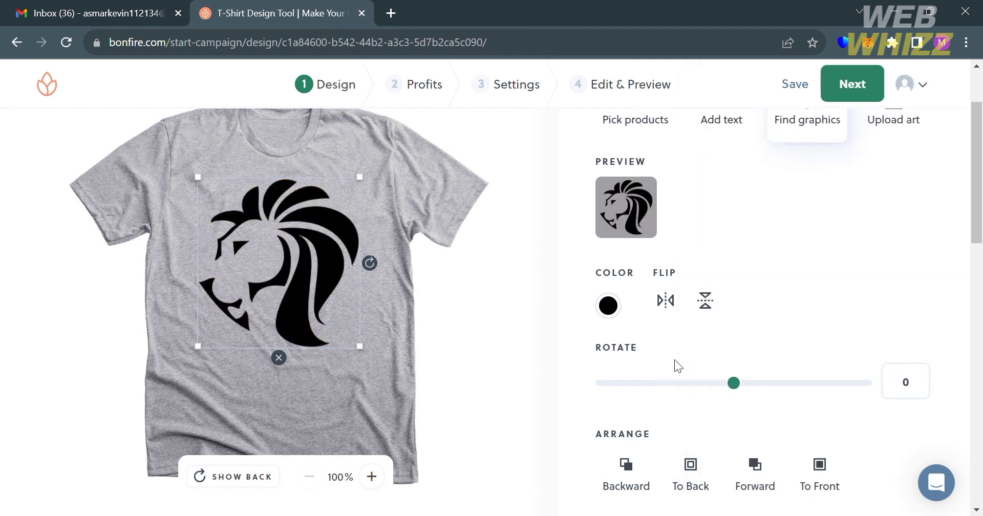
Step: Tilt the lion graphic to a rotation of -9
mouse_move(736, 385)
left_mouse_down()
mouse_move(776, 390)
mouse_move(708, 387)
mouse_move(726, 396)
left_mouse_up()
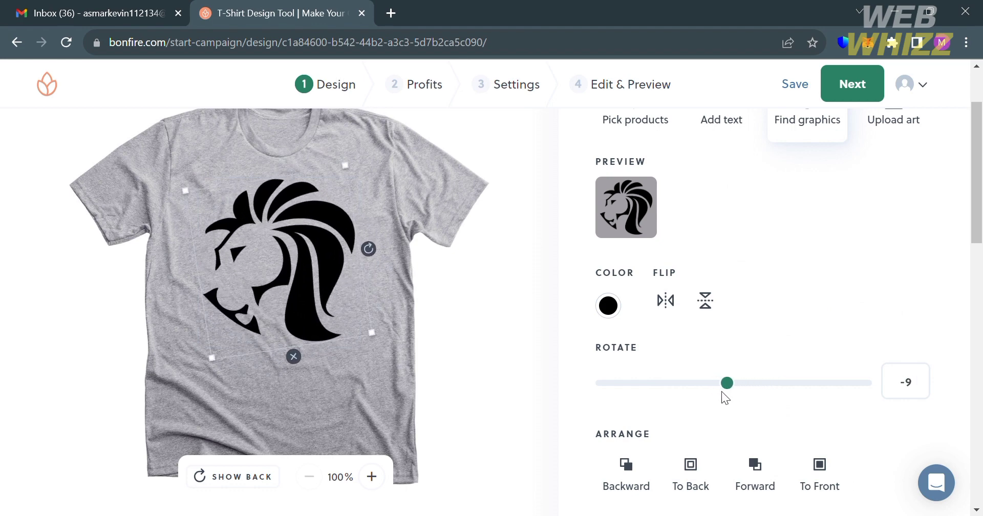
scroll(656, 431, "down", 2)
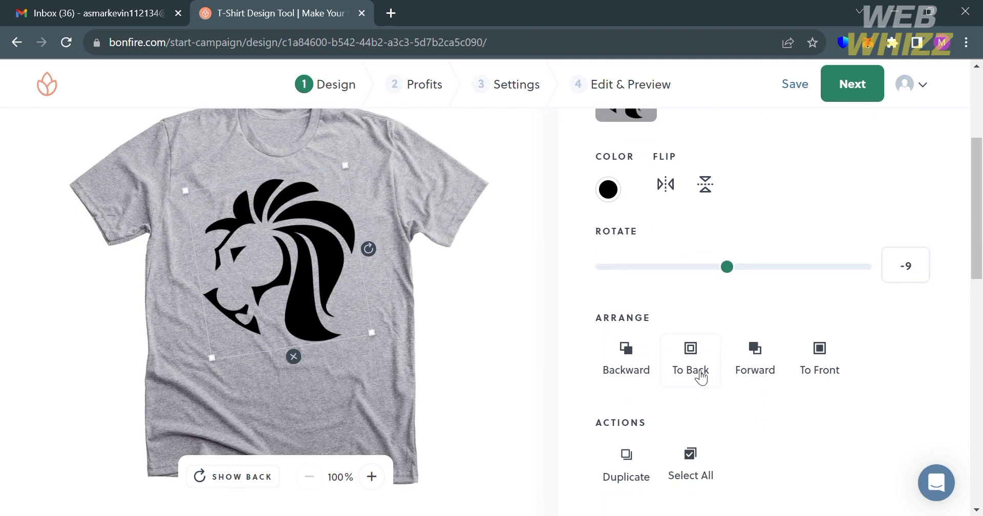
scroll(816, 394, "down", 4)
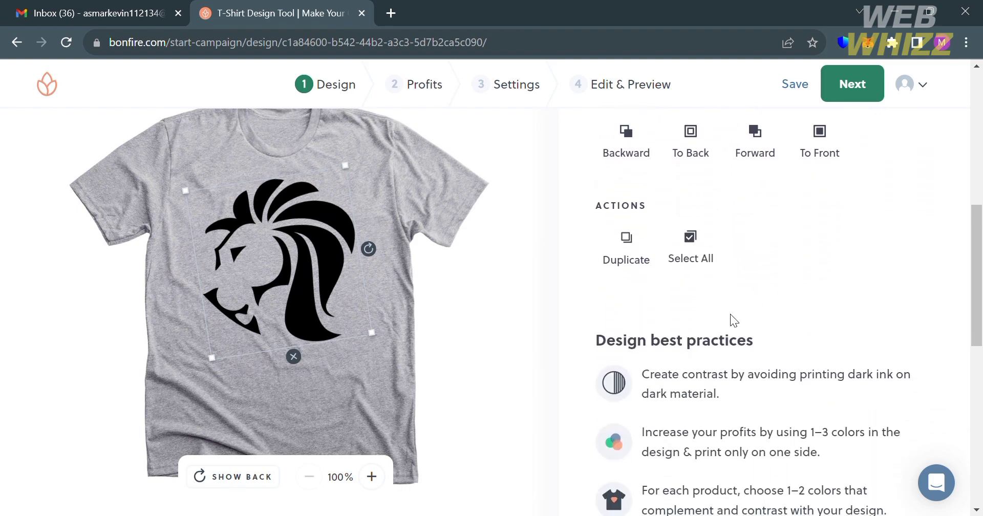
scroll(724, 328, "up", 6)
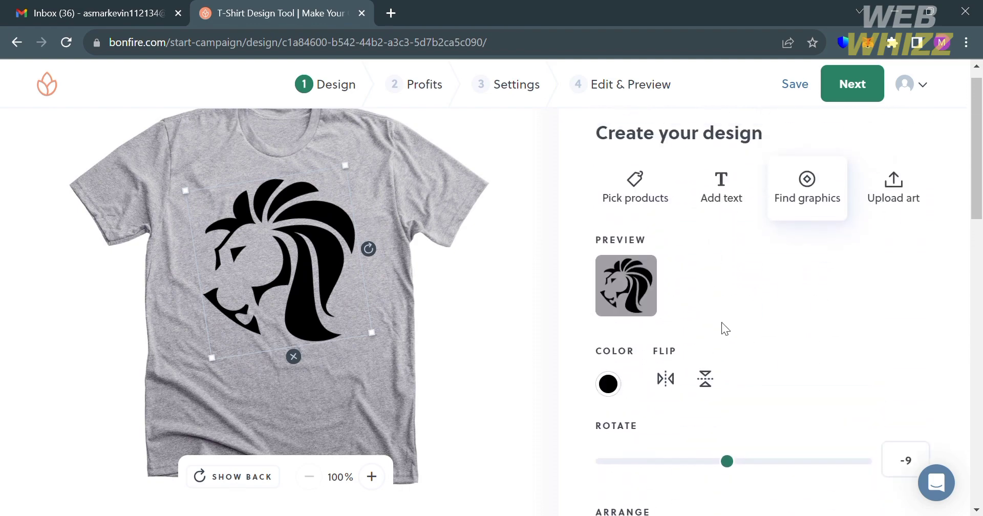
scroll(725, 328, "up", 1)
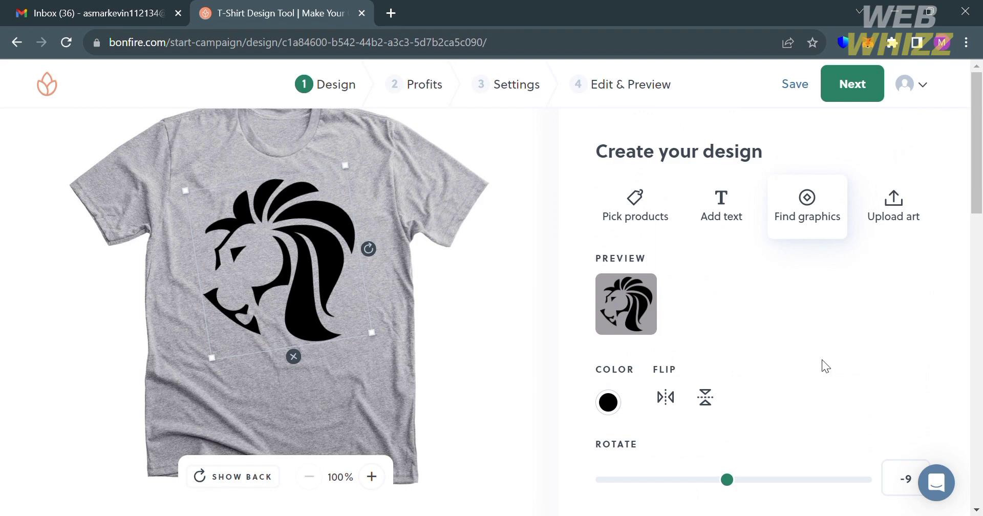
Step: Show the back of the tee and add the standing lion graphic to it
left_click(243, 479)
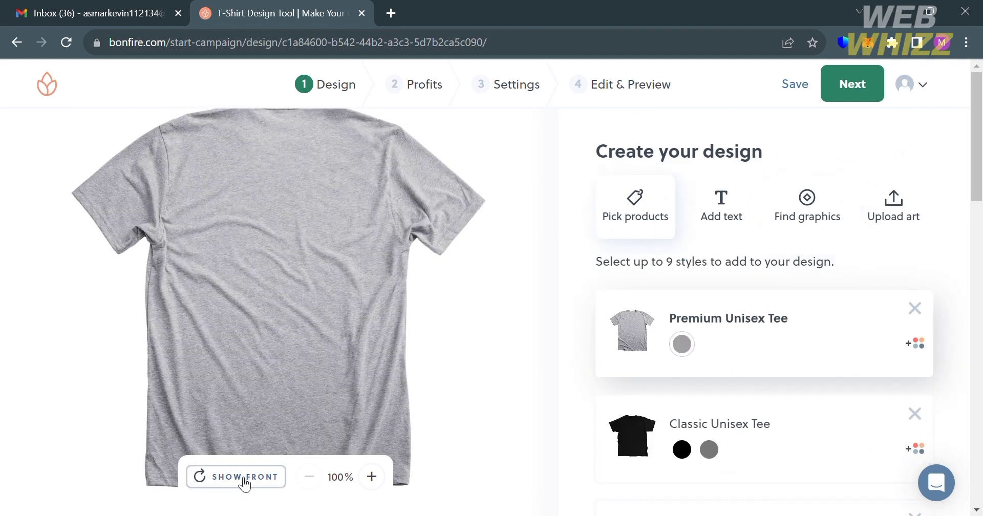
left_click(736, 207)
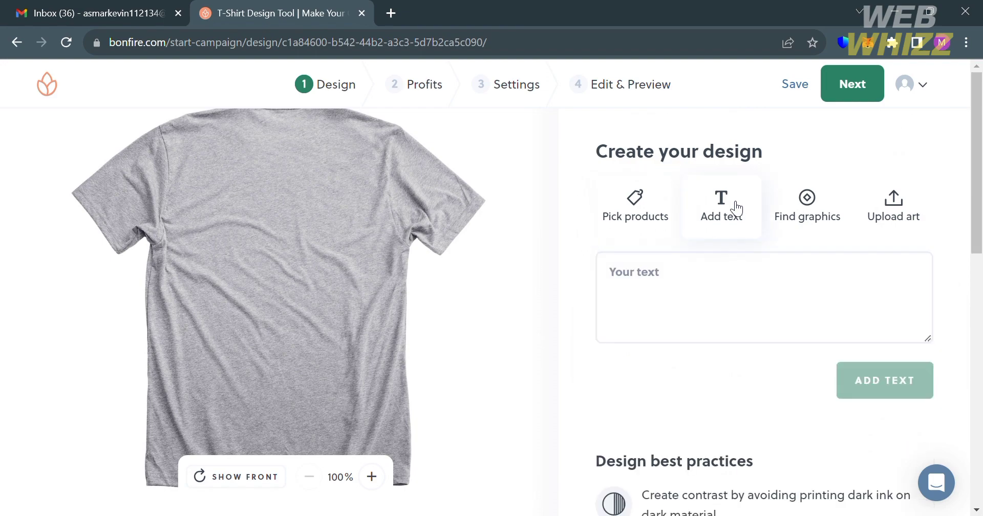
left_click(817, 221)
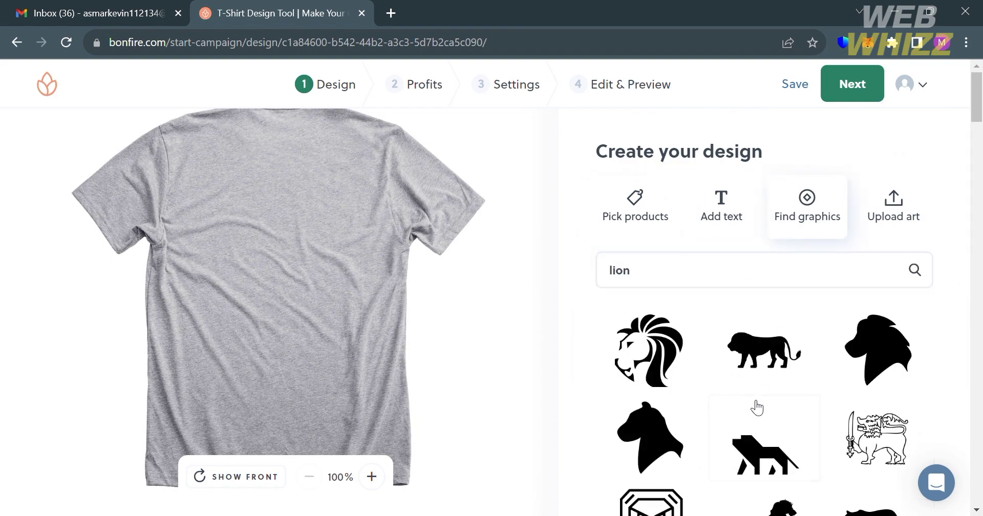
scroll(756, 407, "down", 4)
scroll(757, 409, "down", 1)
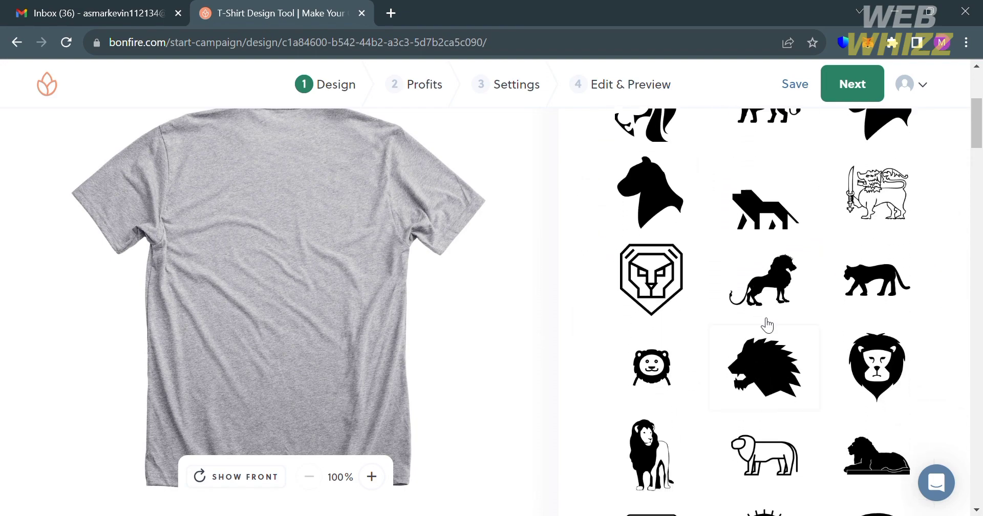
left_click(769, 273)
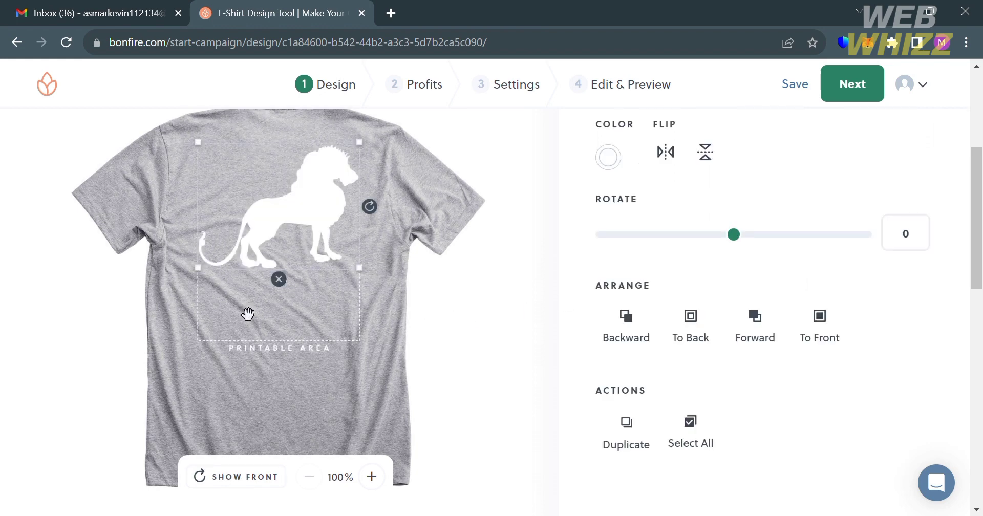
Step: Shrink the standing lion and colour it black, then delete it from the shirt
left_click_drag(203, 278, 275, 249)
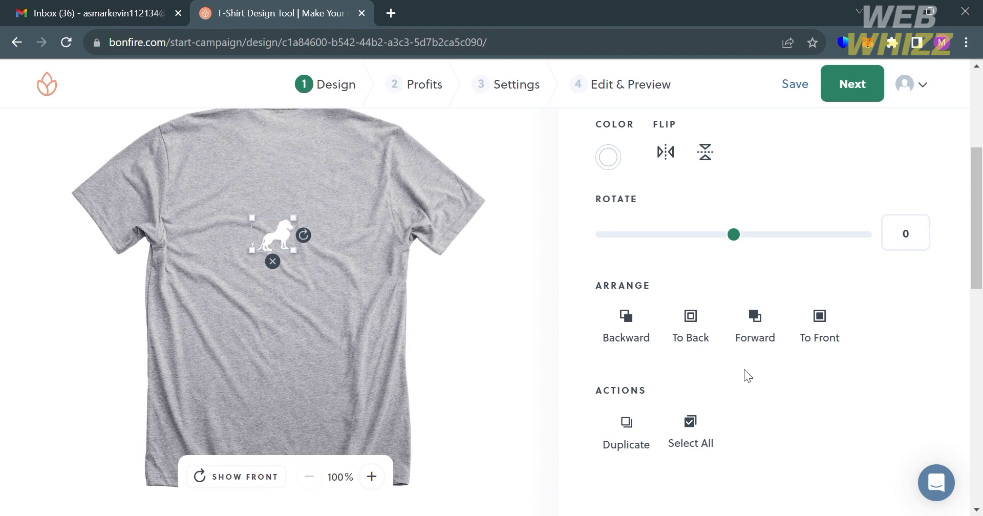
scroll(647, 236, "up", 3)
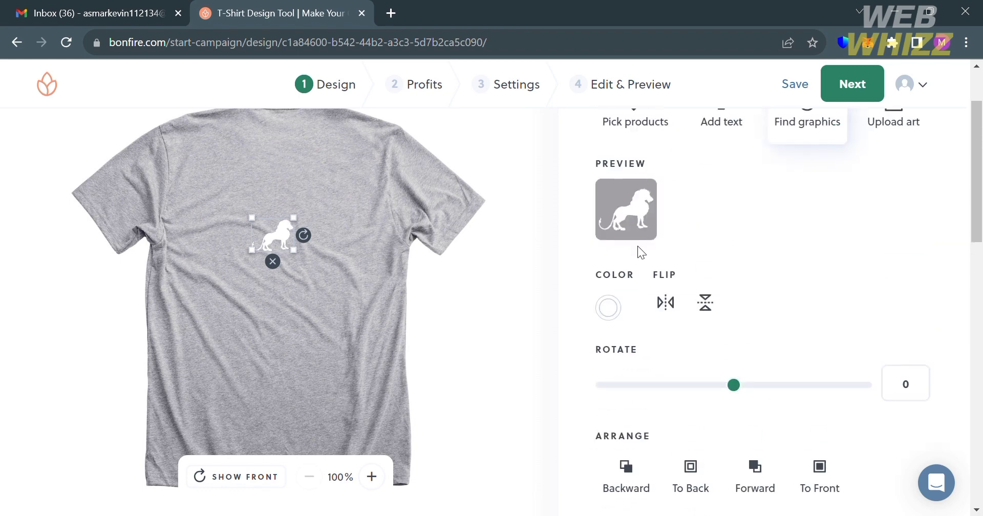
scroll(627, 191, "up", 1)
left_click(608, 358)
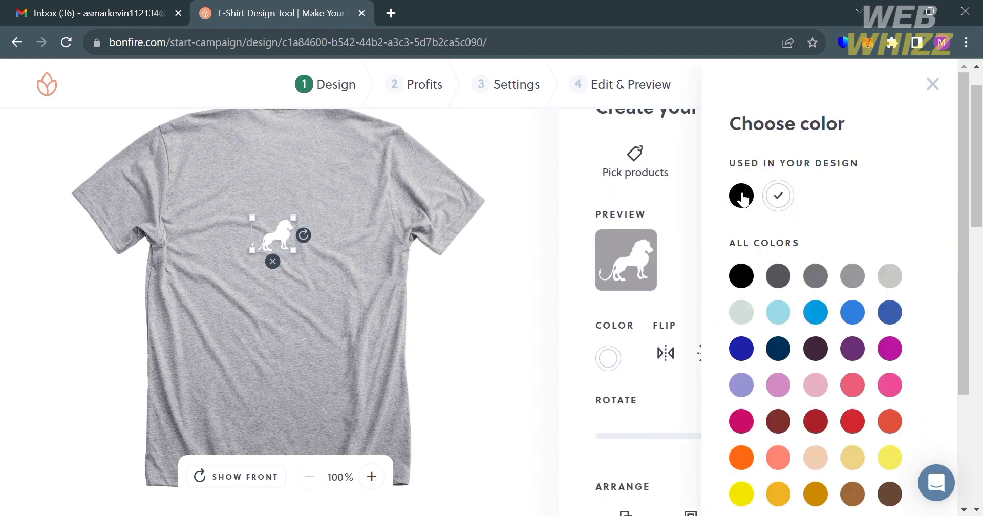
left_click(743, 197)
left_click(536, 314)
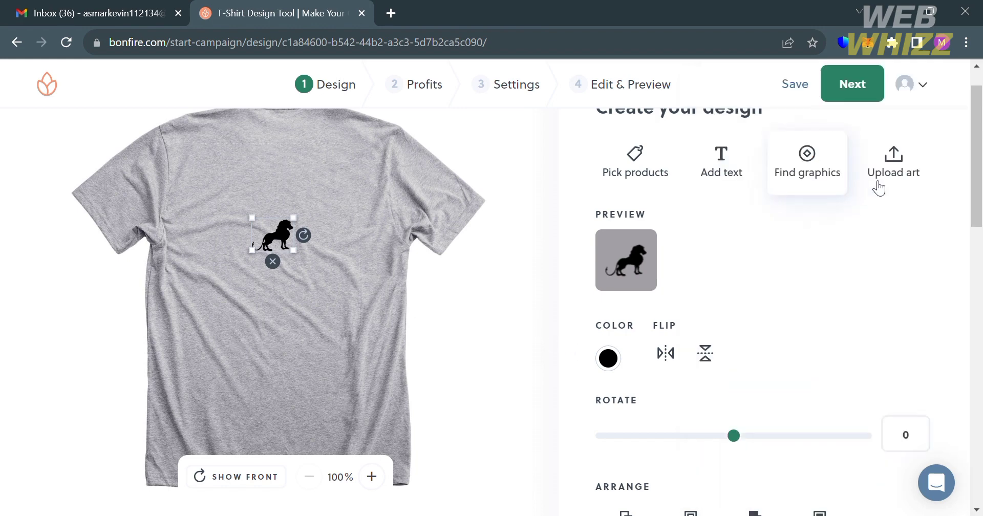
left_click(272, 263)
Step: Look over the Upload art options, then save the design and continue to Profits
scroll(684, 435, "up", 2)
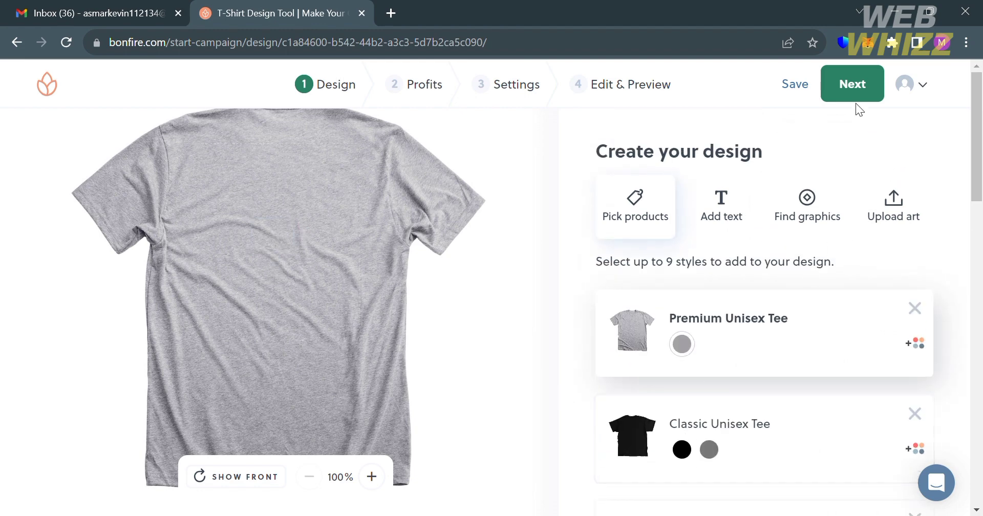
left_click(902, 229)
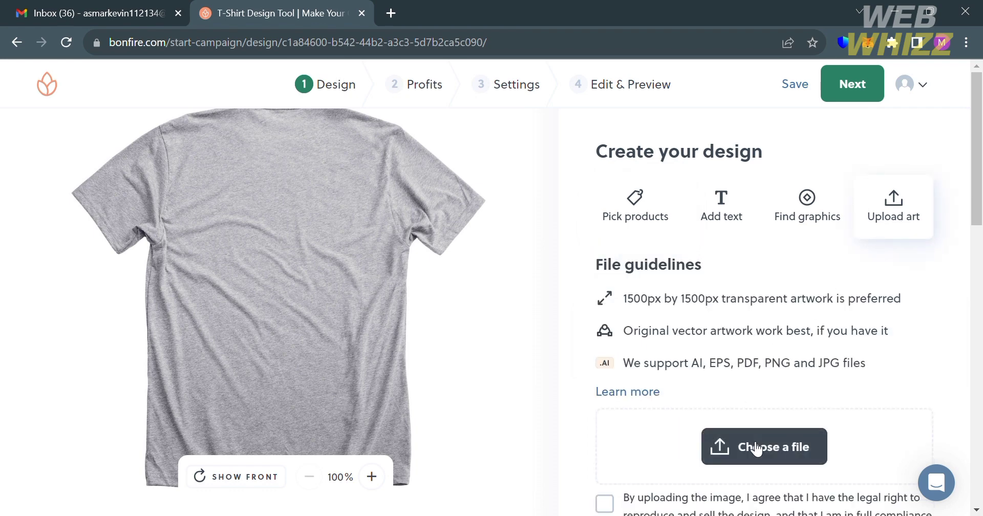
scroll(754, 448, "down", 1)
scroll(757, 448, "down", 1)
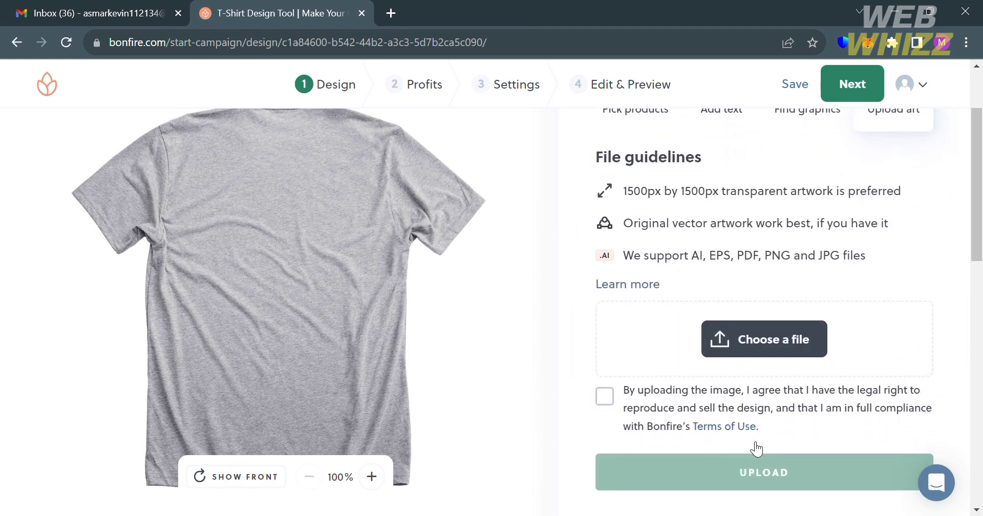
scroll(757, 449, "up", 2)
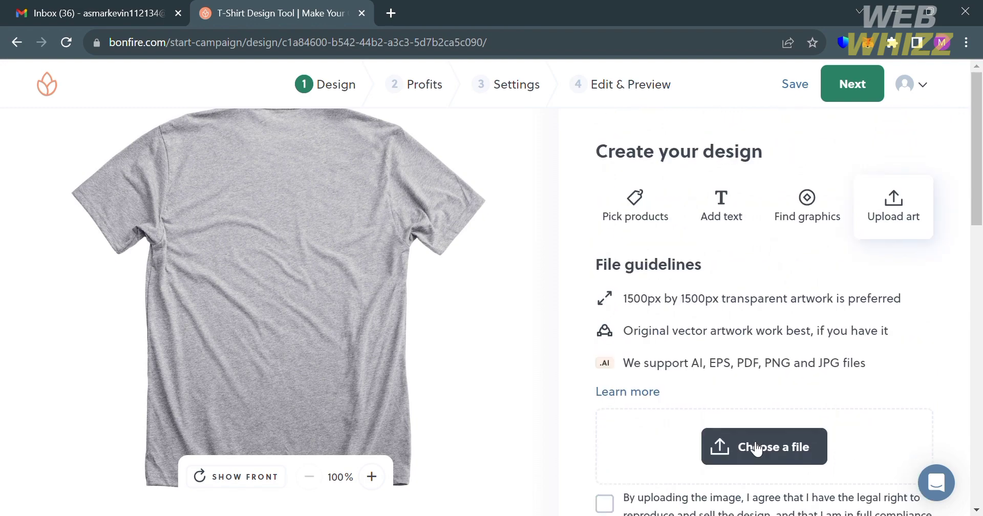
left_click(858, 100)
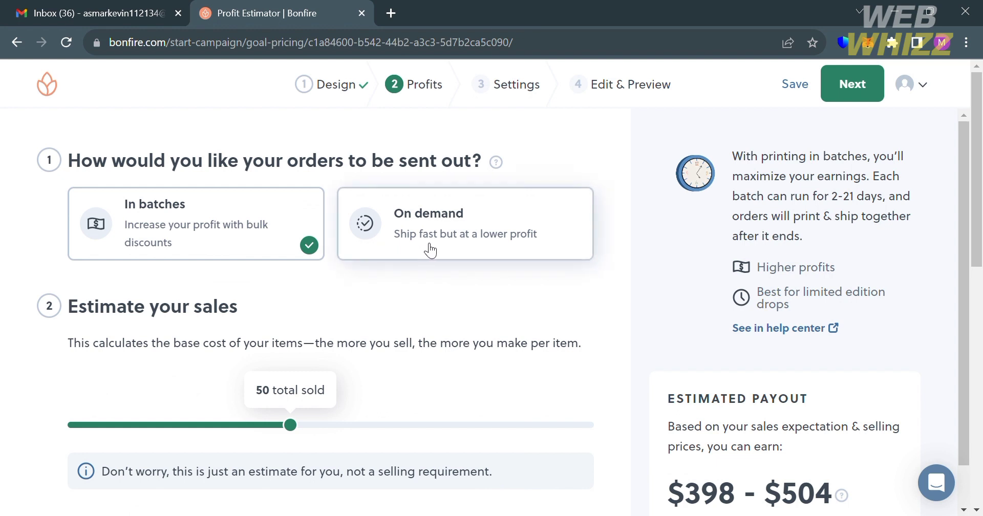
Step: Choose 'In batches' printing and shipping after briefly trying on-demand
left_click(483, 247)
scroll(265, 477, "down", 2)
scroll(263, 478, "up", 1)
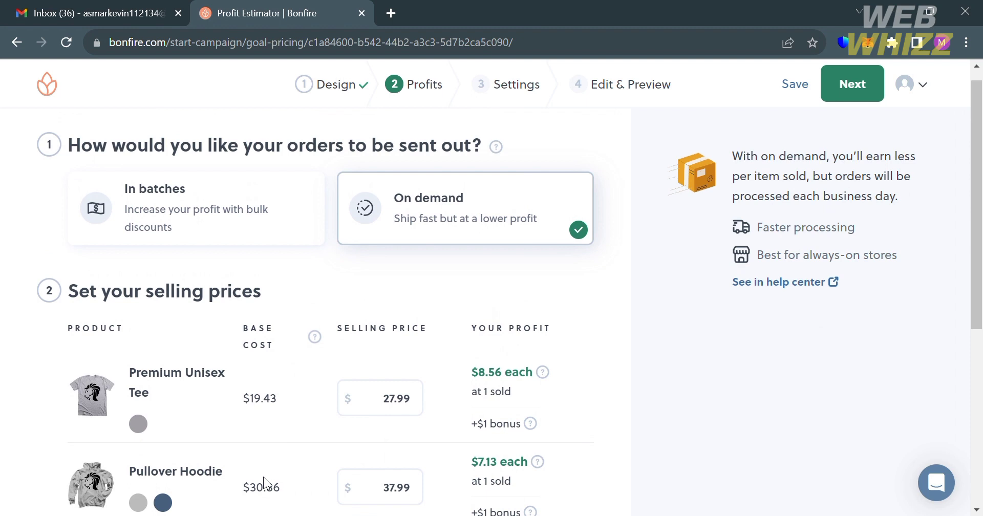
scroll(263, 478, "up", 1)
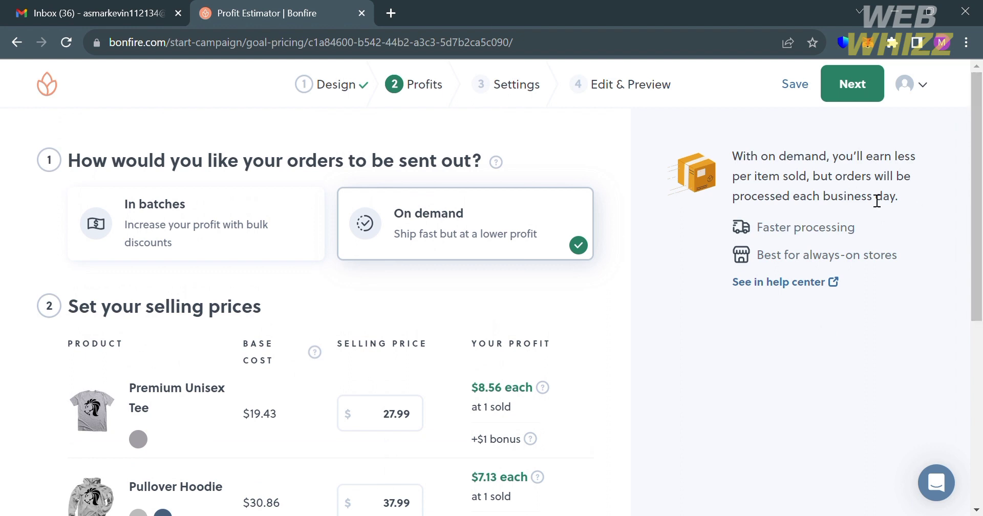
left_click(240, 258)
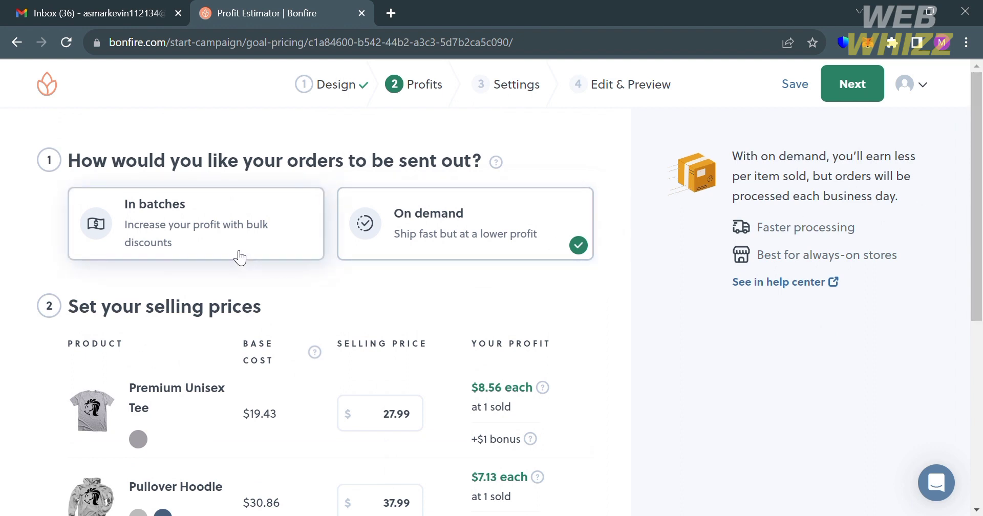
Step: Lower the sales estimate to 25 total sold, for a $192 - $246 payout
scroll(387, 382, "down", 2)
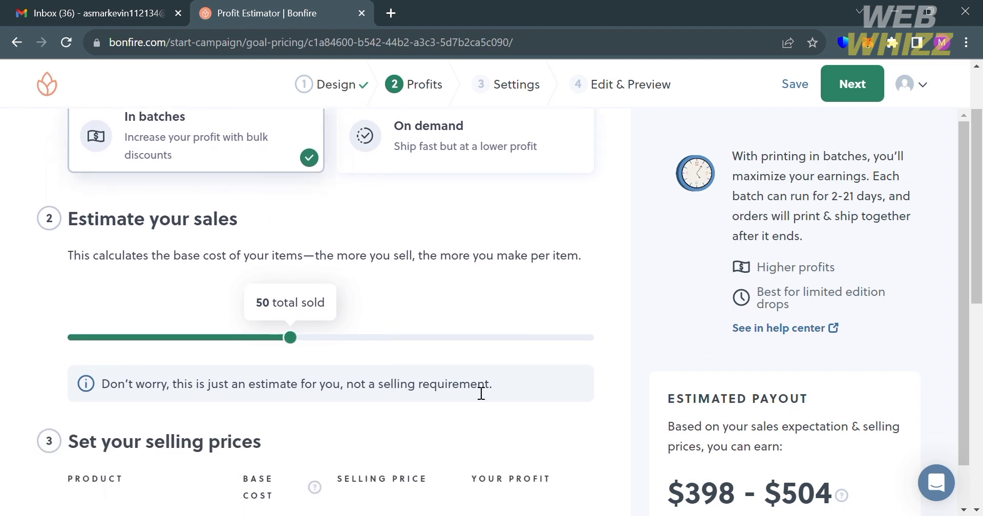
scroll(482, 393, "down", 1)
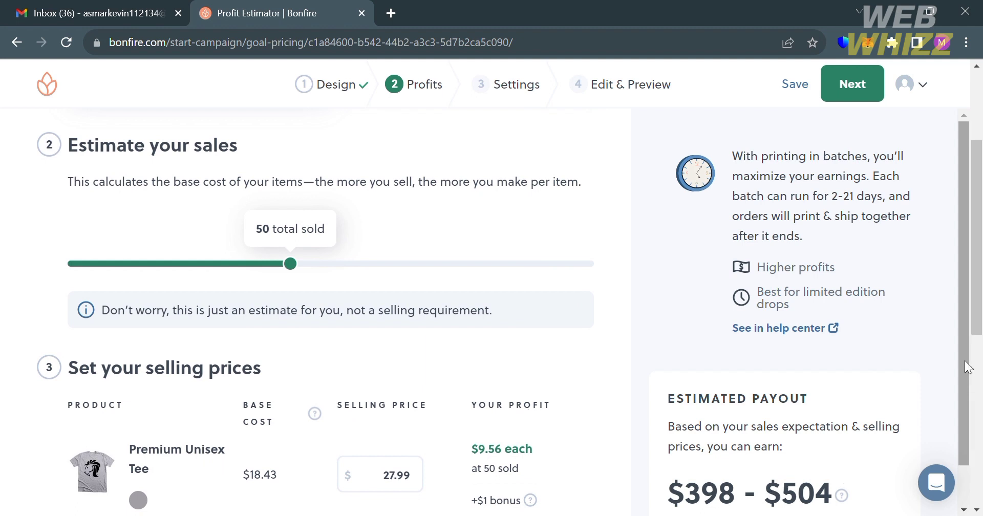
left_click_drag(968, 368, 968, 405)
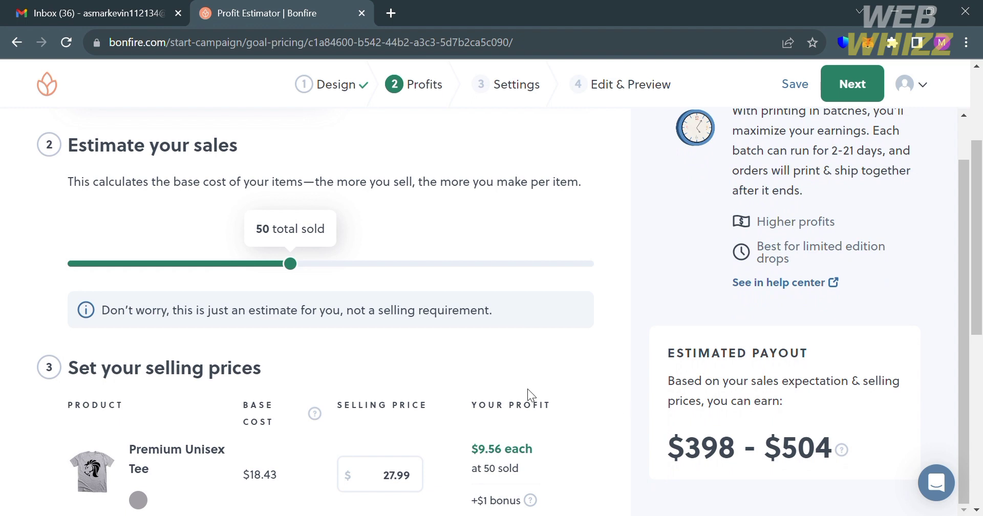
scroll(516, 385, "down", 1)
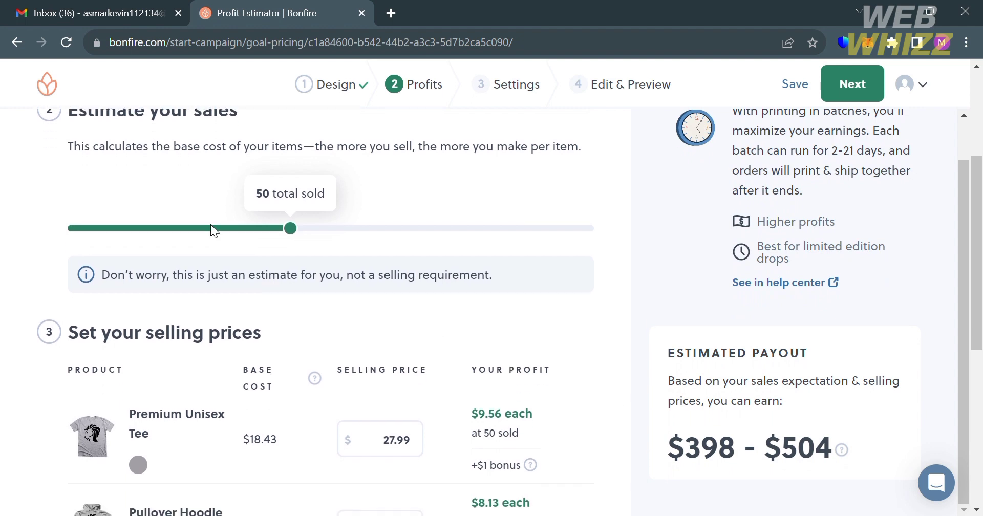
left_click_drag(293, 230, 194, 229)
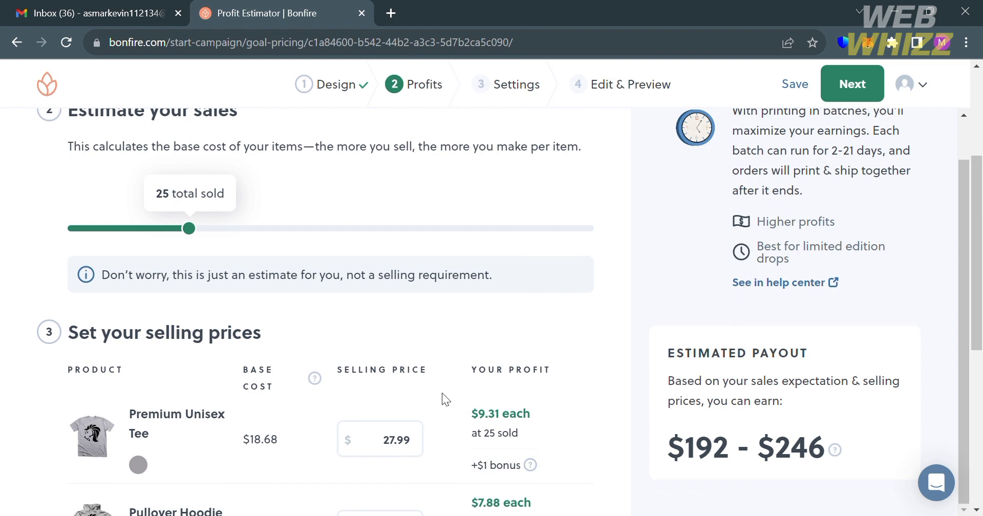
scroll(442, 392, "down", 3)
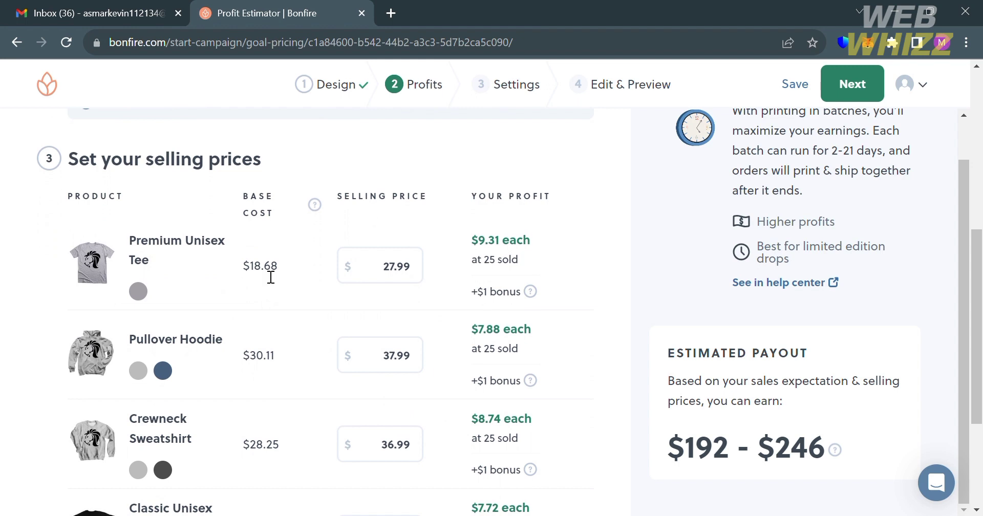
Step: Change the Premium Unisex Tee selling price from 27.99 to 47.99
left_click(397, 271)
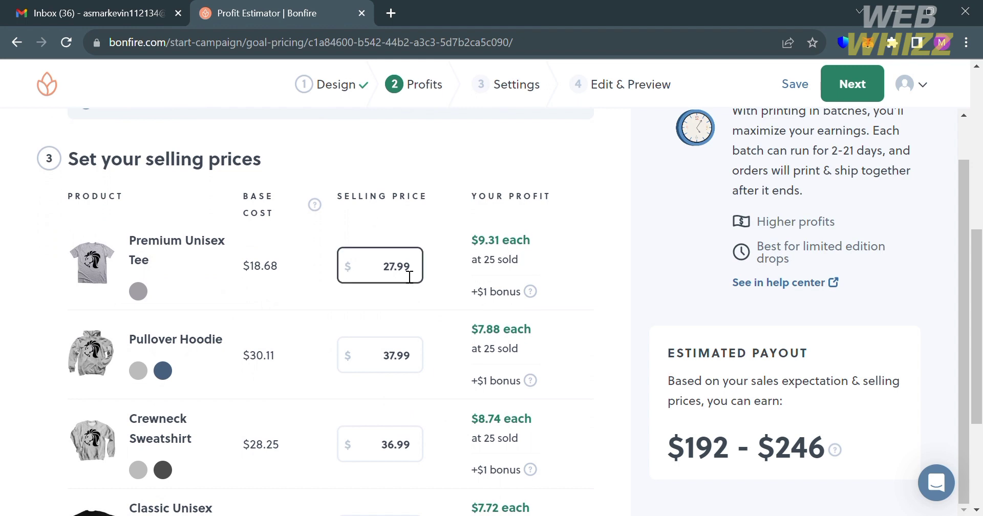
key("Right")
key("Right")
key("BackSpace")
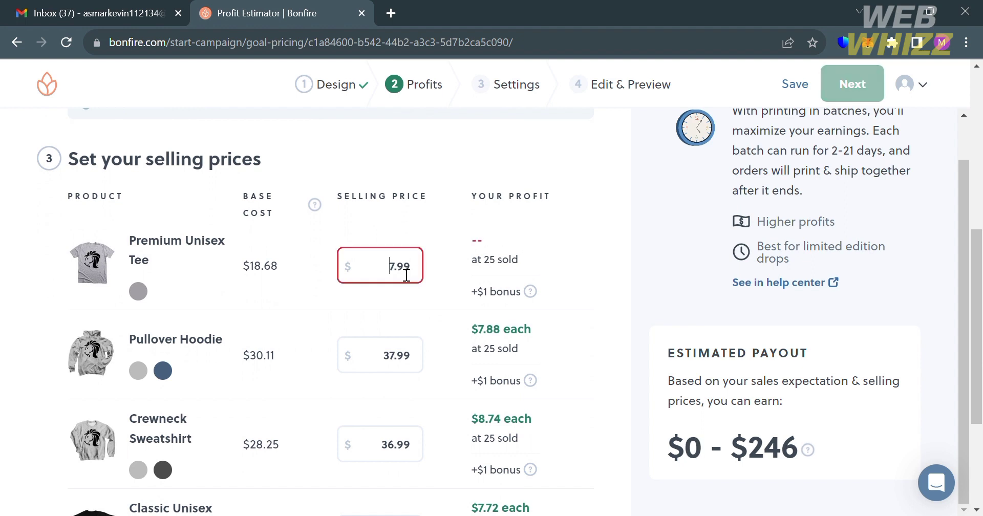
type("4")
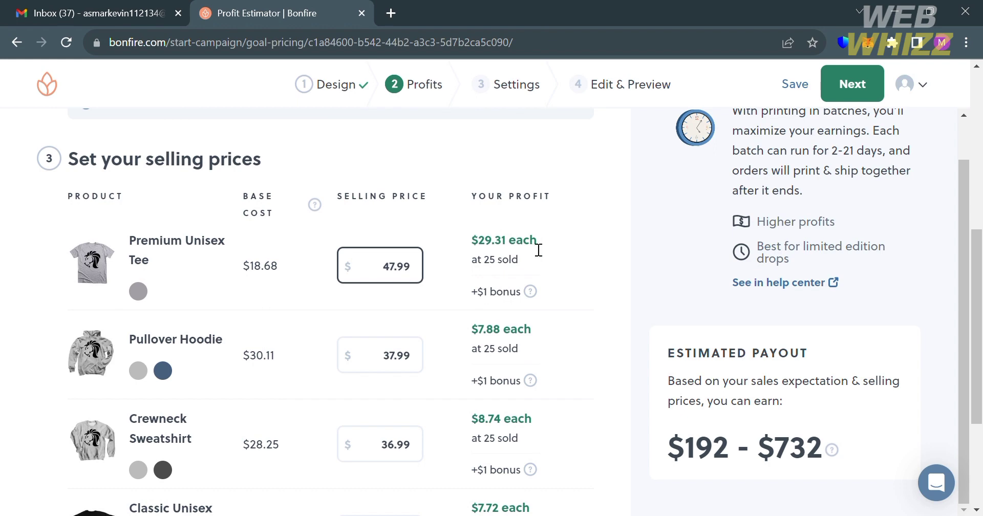
scroll(410, 363, "down", 4)
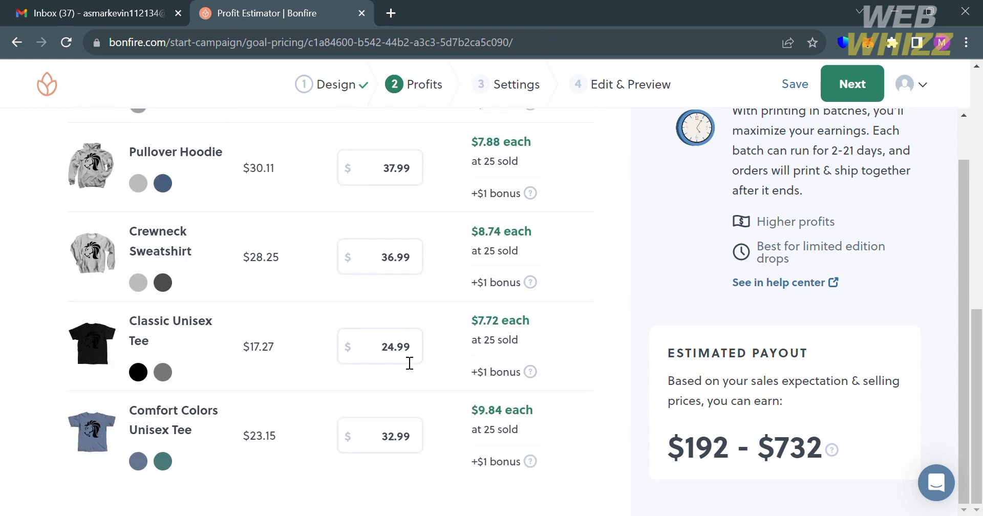
scroll(406, 386, "up", 10)
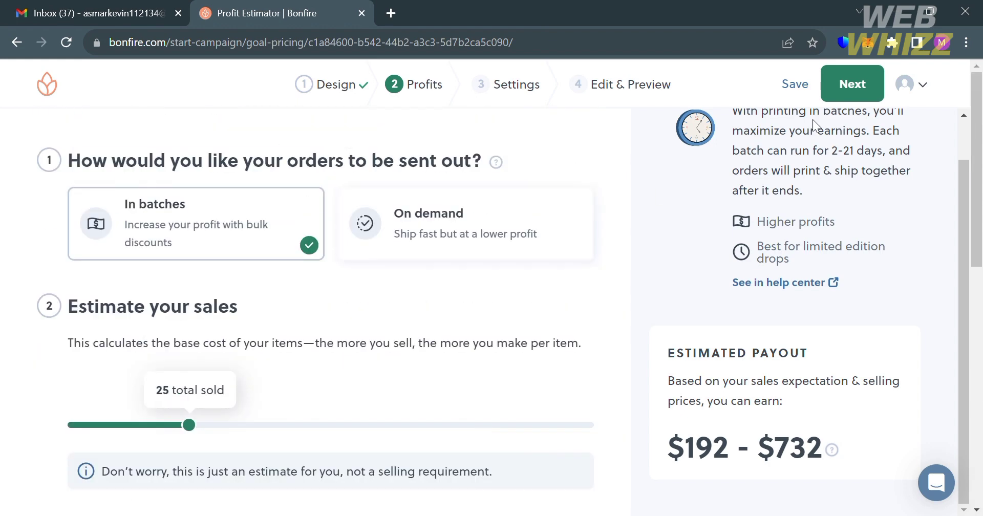
left_click(874, 96)
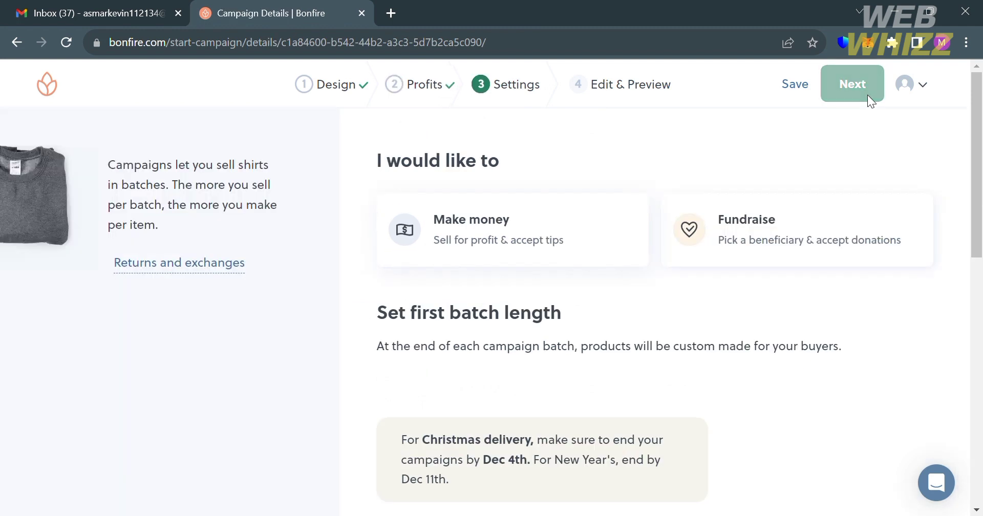
Step: Choose 'Make money' as the campaign's goal
left_click(539, 246)
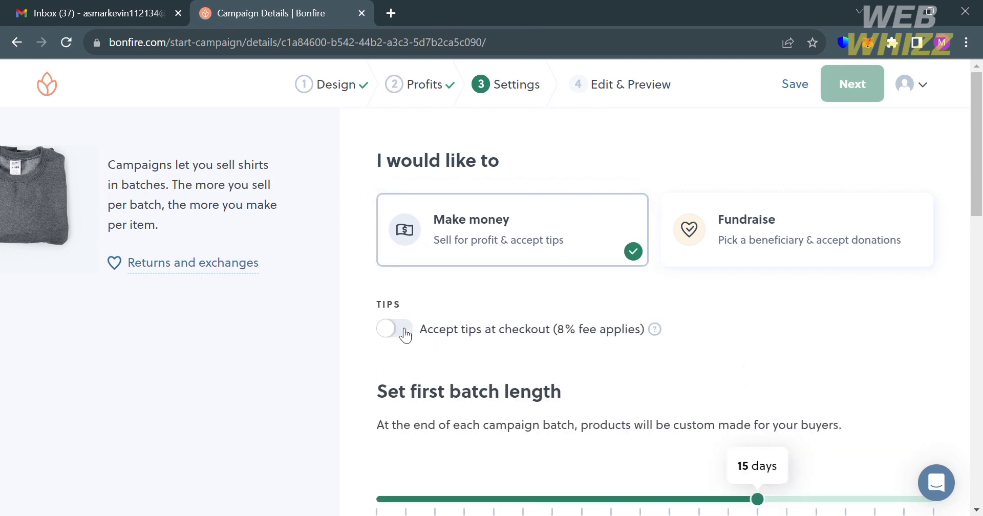
scroll(536, 390, "down", 5)
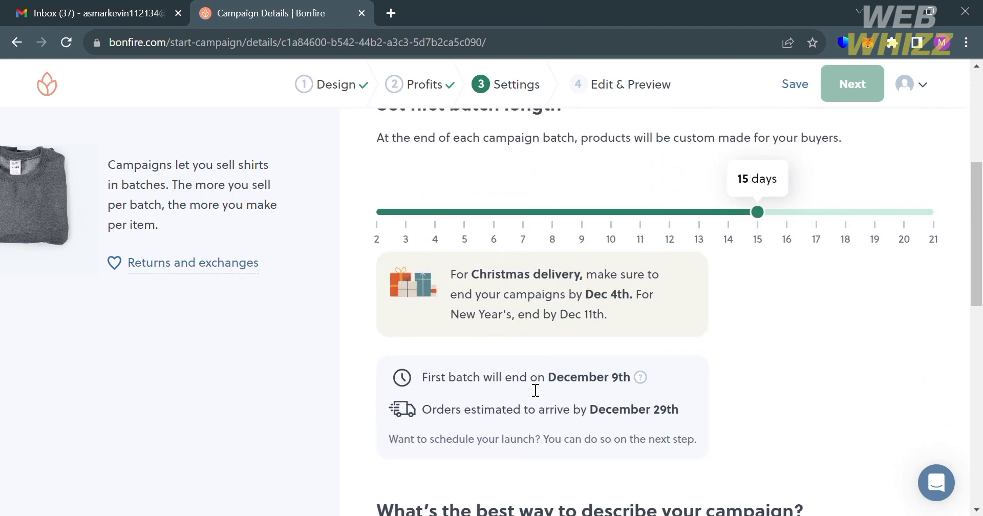
scroll(677, 260, "up", 1)
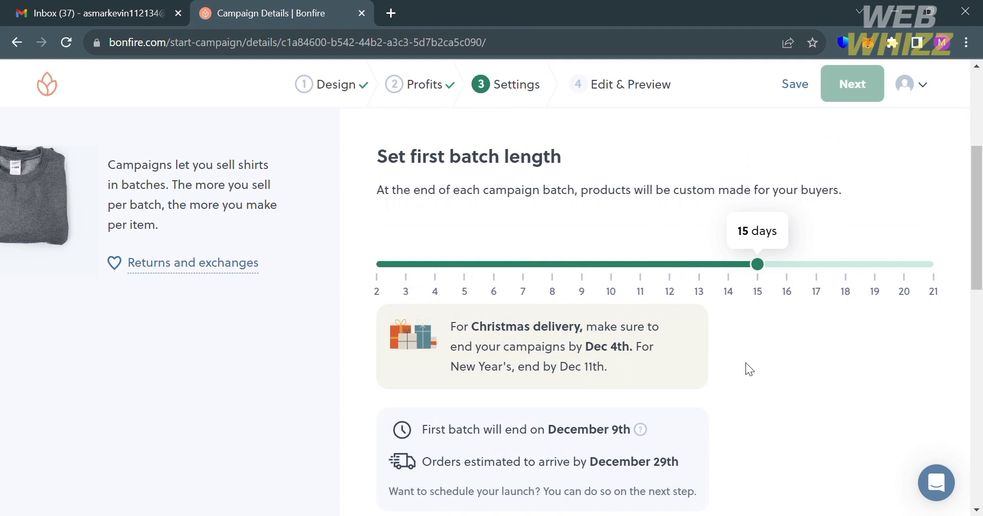
Step: Tag the campaign Art & Illustrations and continue to Edit & Preview
scroll(746, 363, "down", 3)
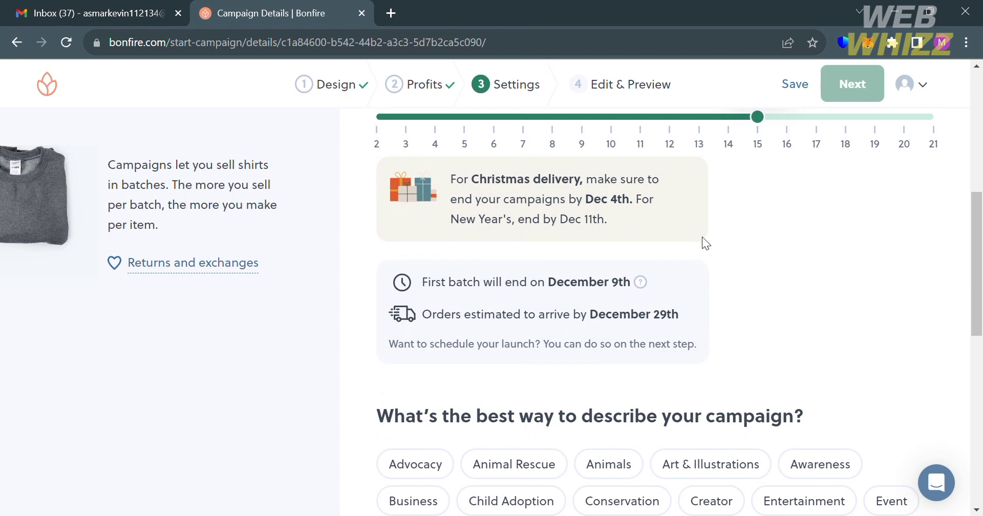
scroll(720, 252, "down", 1)
scroll(720, 252, "down", 2)
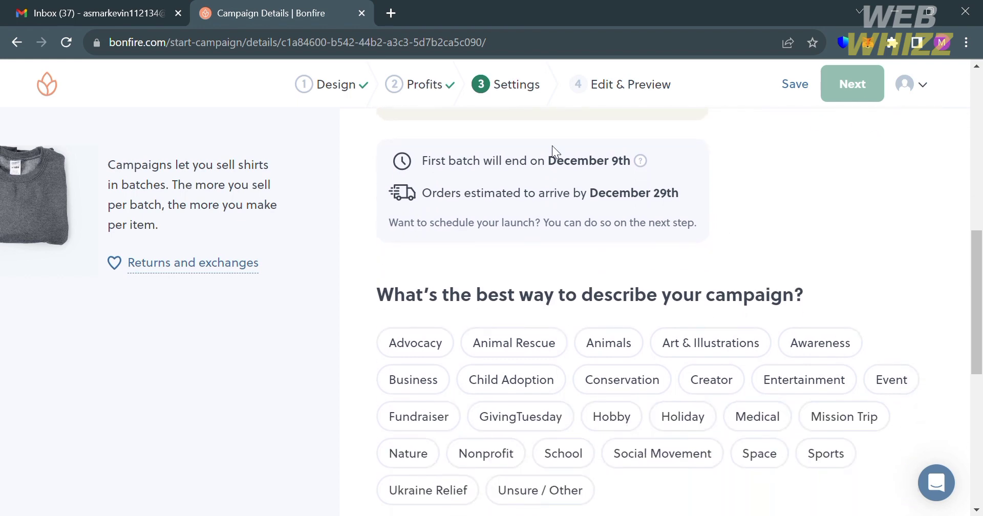
scroll(706, 254, "down", 3)
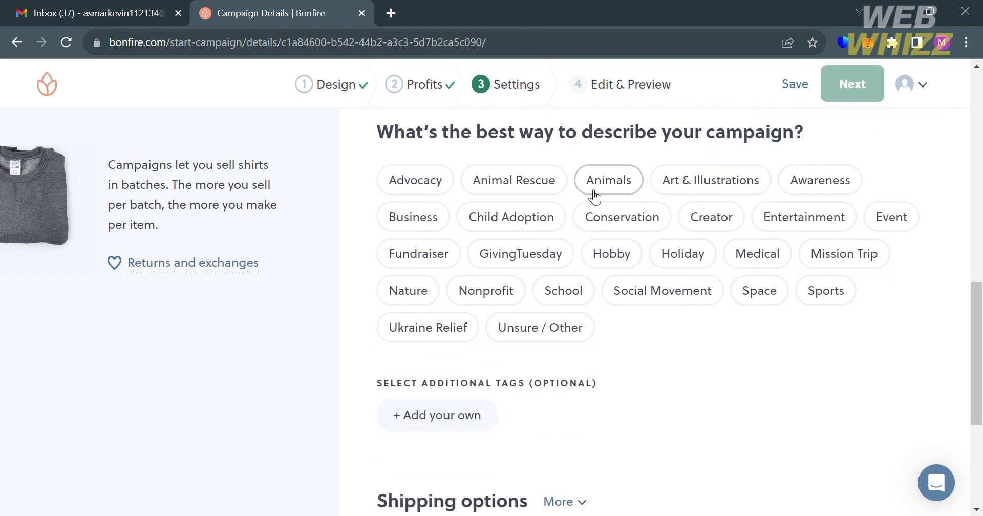
left_click(727, 184)
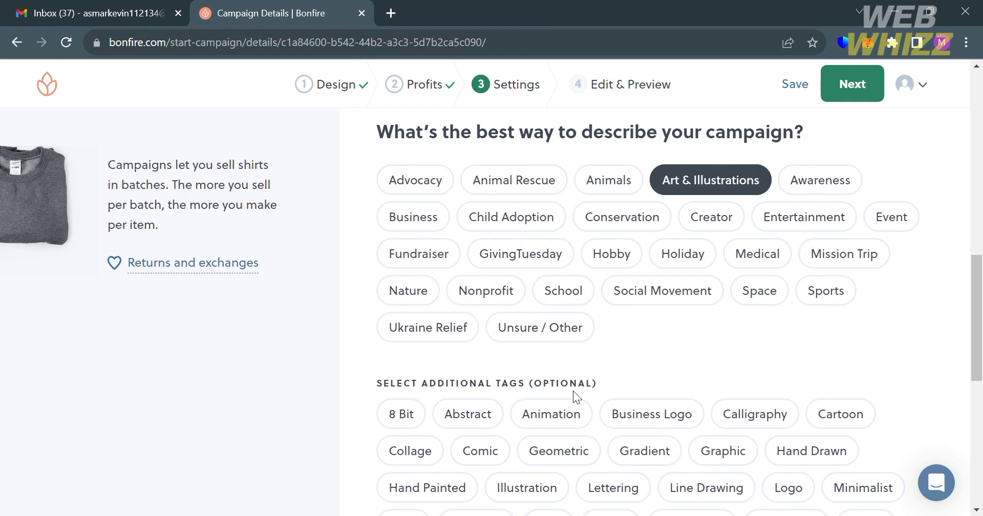
scroll(610, 389, "down", 8)
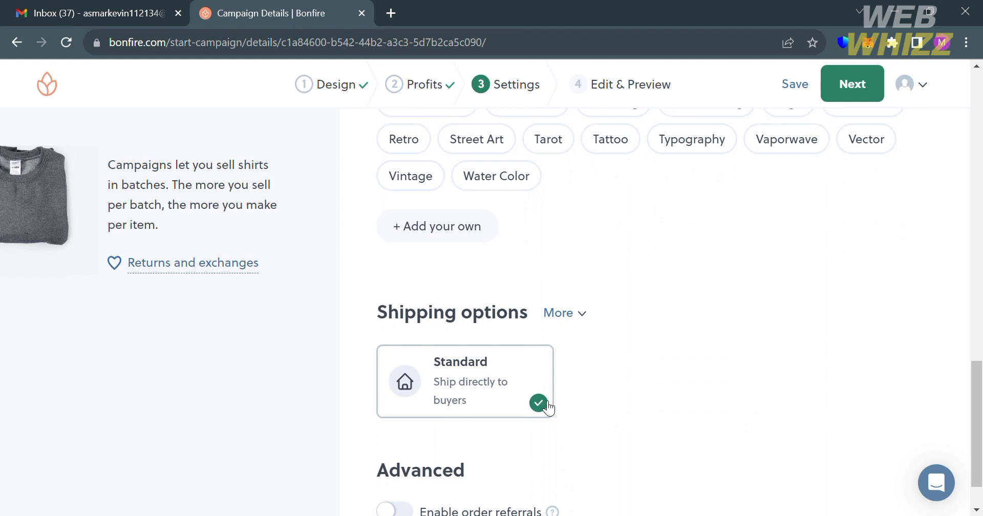
left_click(857, 93)
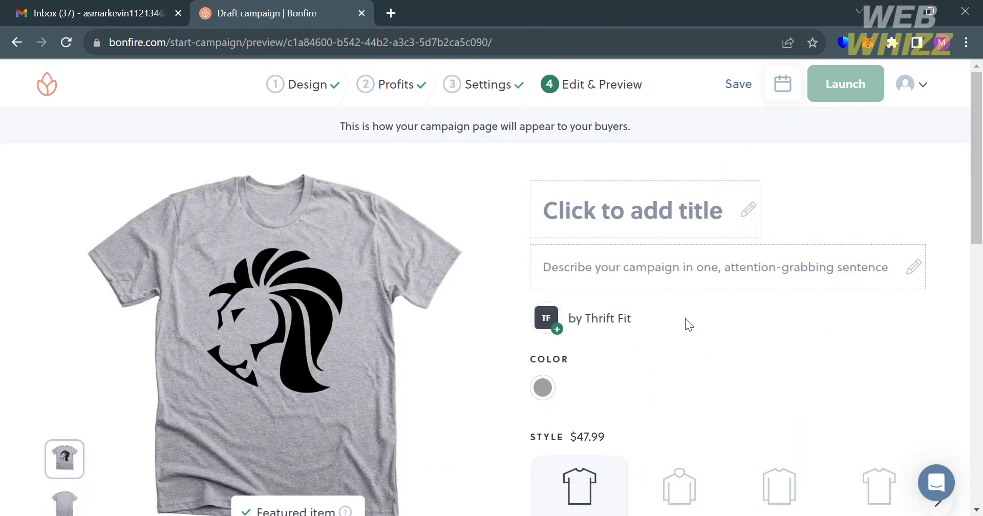
Step: Review the buyer-facing preview page and save the campaign as a draft
scroll(675, 334, "down", 4)
scroll(674, 334, "down", 2)
scroll(675, 334, "down", 5)
scroll(675, 334, "up", 3)
scroll(674, 334, "up", 3)
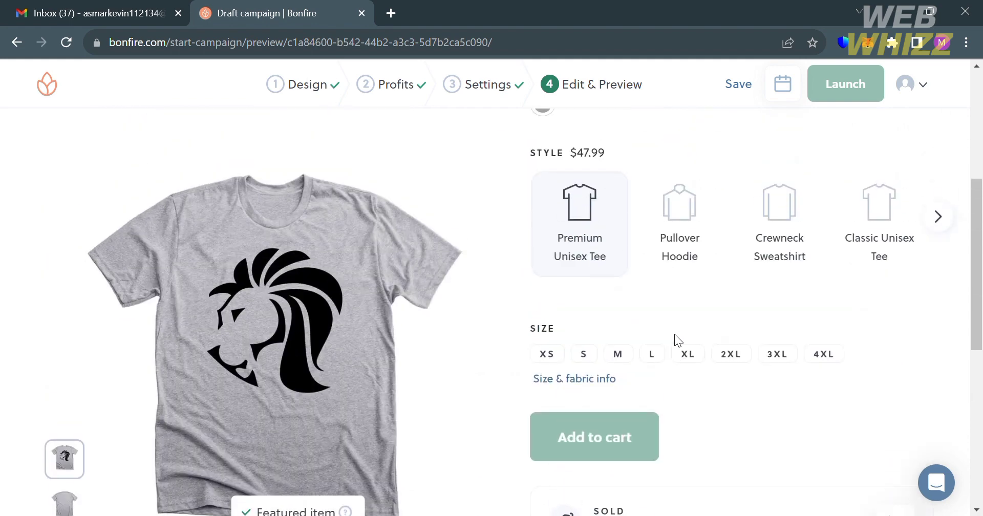
scroll(675, 334, "down", 3)
scroll(674, 334, "down", 4)
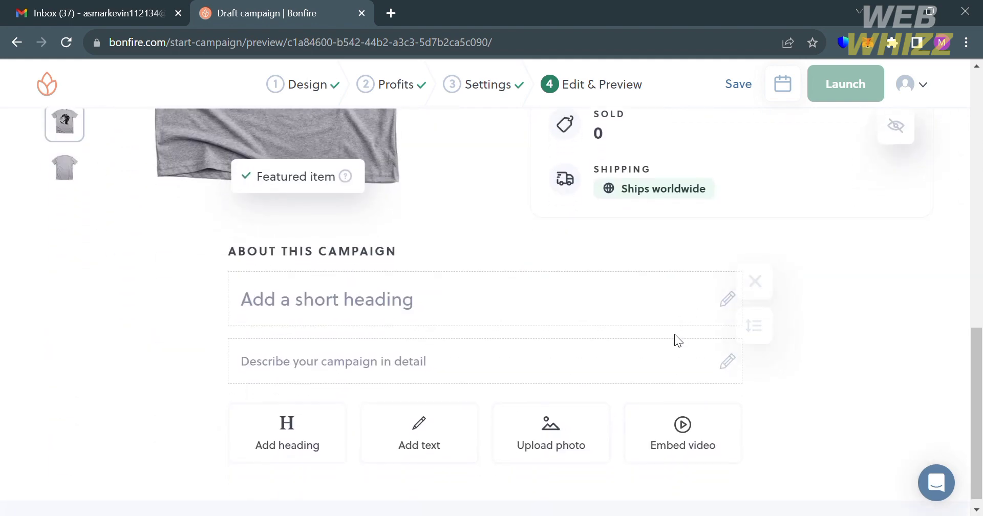
scroll(675, 334, "up", 10)
scroll(675, 334, "up", 3)
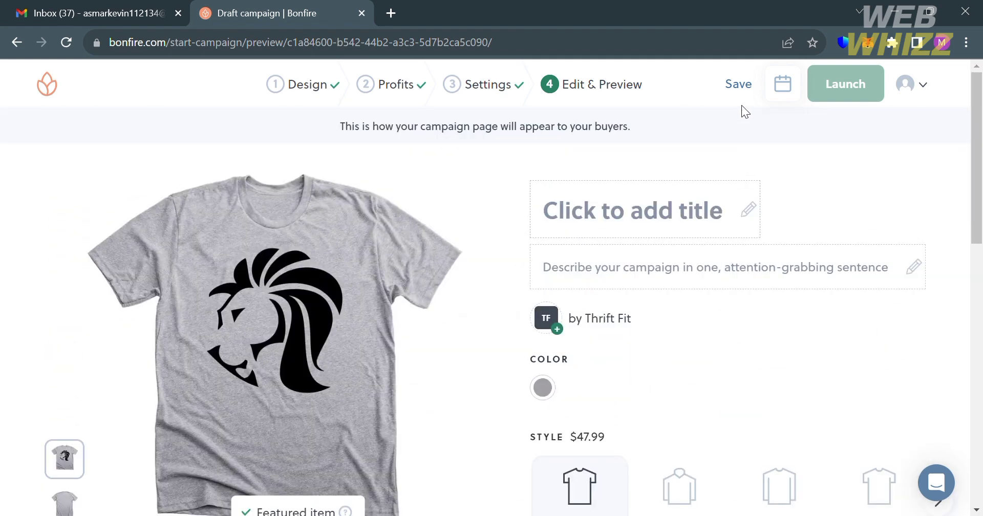
left_click(739, 92)
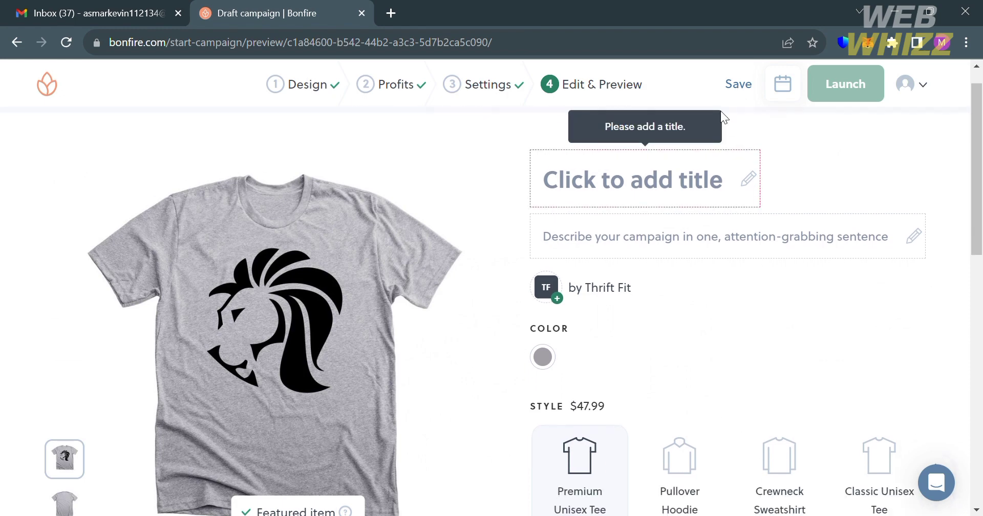
Step: Title the campaign 'Lion Shirt' and attempt to launch it
left_click(676, 178)
type("Lion Shirt")
key("Return")
left_click(846, 85)
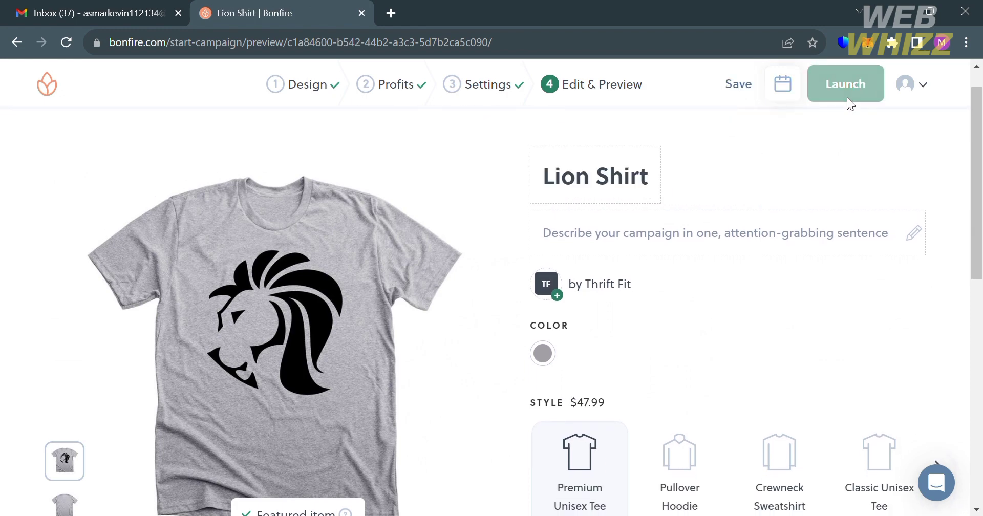